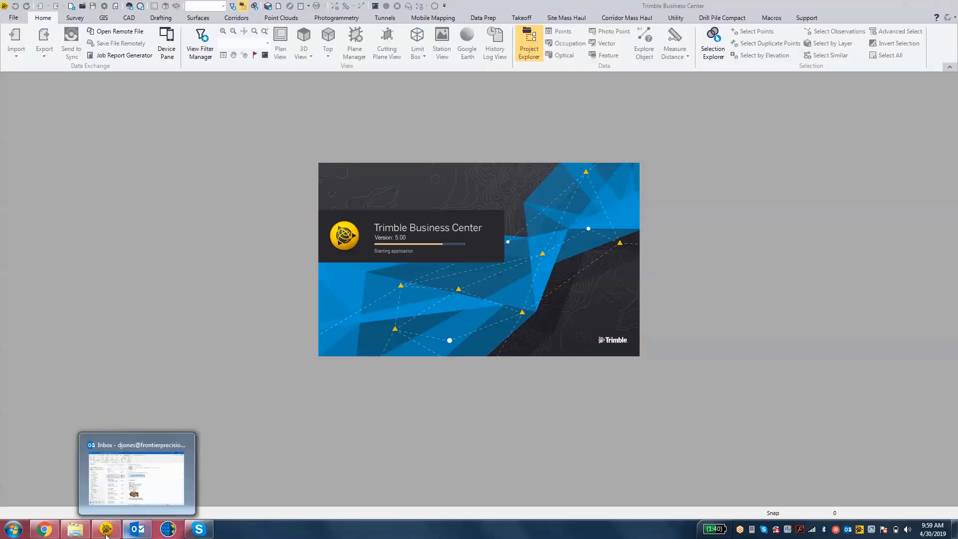
# Step: Launch Trimble Business Center from the taskbar and let the Start Page load
pyautogui.moveTo(124, 525)
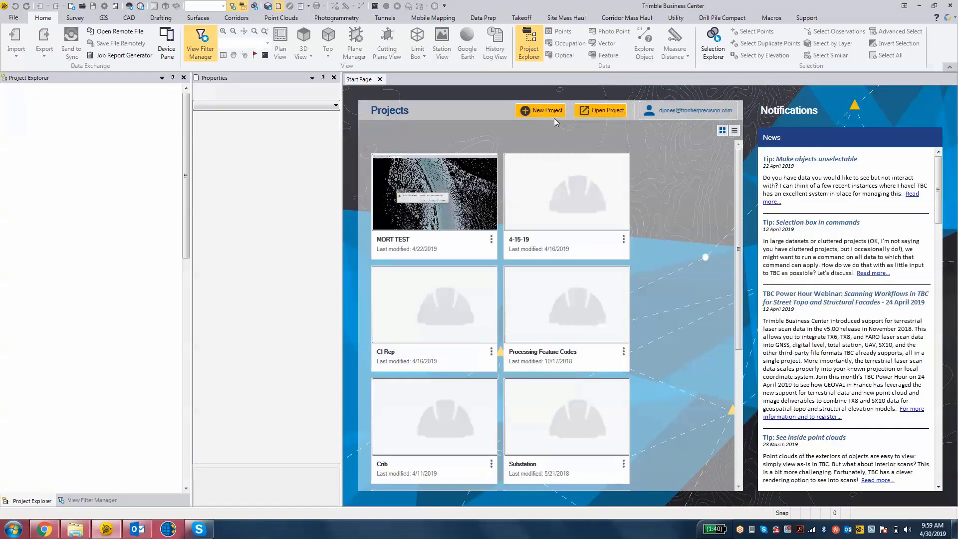
# Step: Create an Unnamed project from the US Survey Foot template, then bring Outlook forward
pyautogui.click(544, 112)
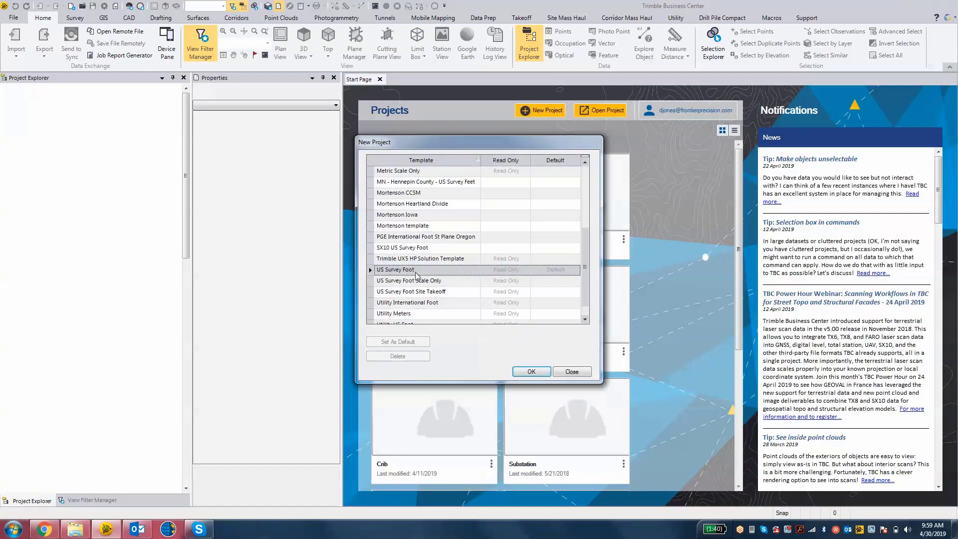
pyautogui.click(537, 373)
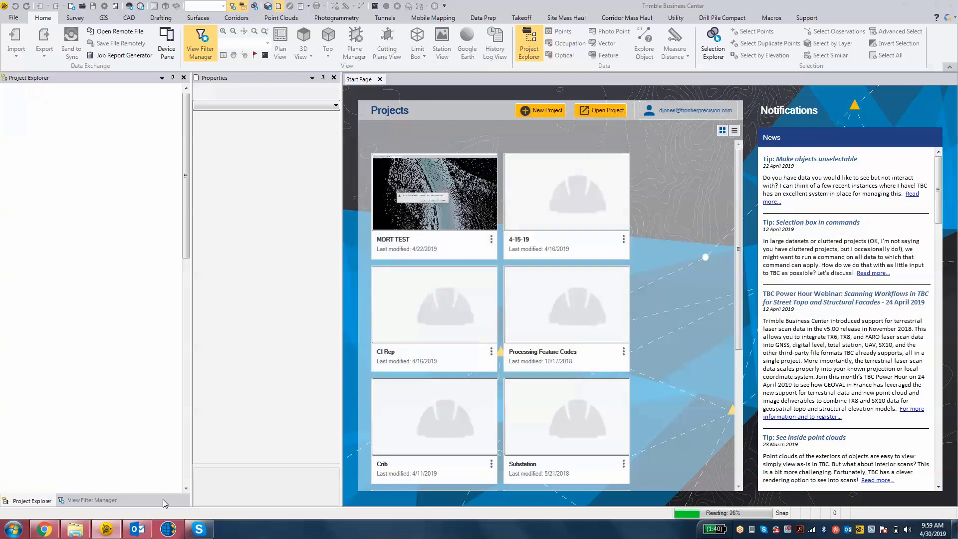
pyautogui.click(135, 529)
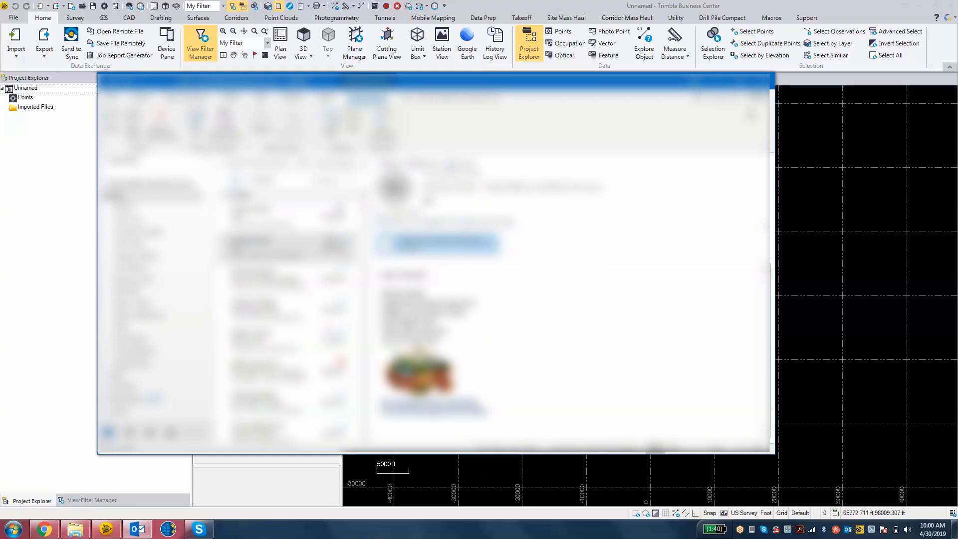
# Step: Import WGTN SHOP REAR PARKING.job, leaving the geoid at None when G03US_MN is missing
pyautogui.click(732, 80)
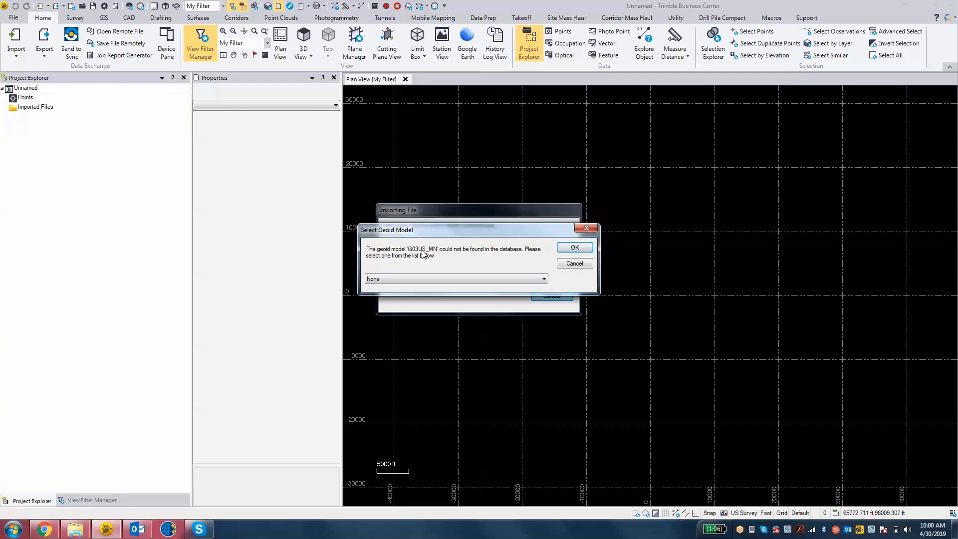
pyautogui.click(438, 280)
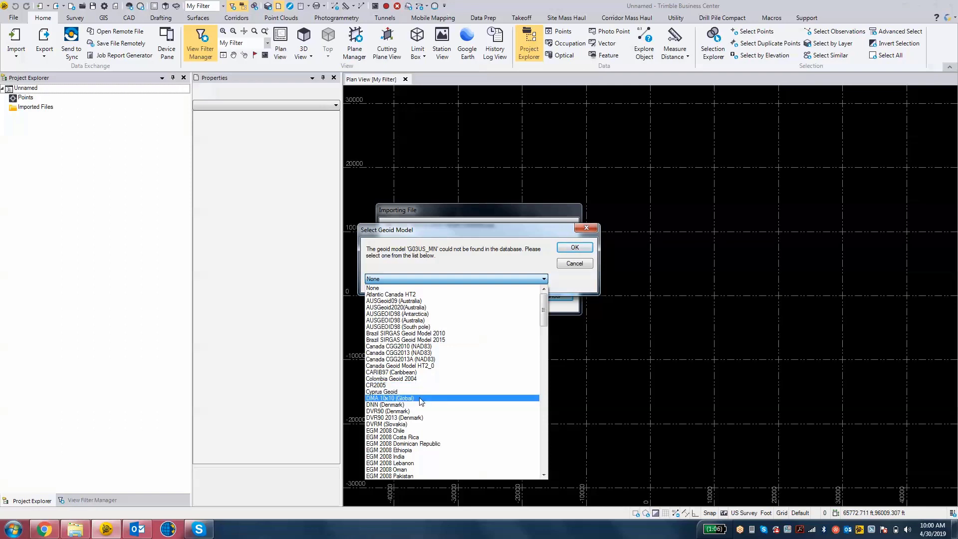
pyautogui.scroll(-3, 421, 402)
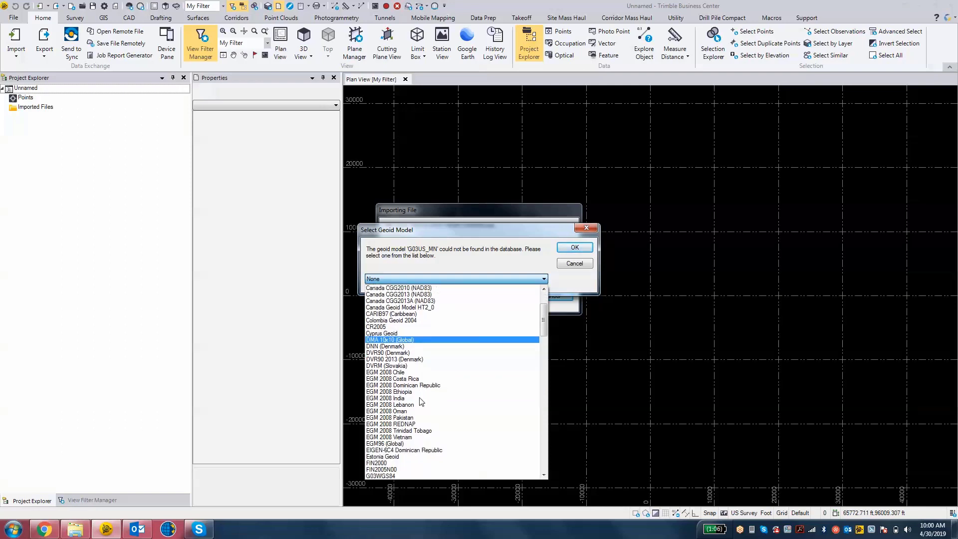
pyautogui.scroll(-5, 420, 401)
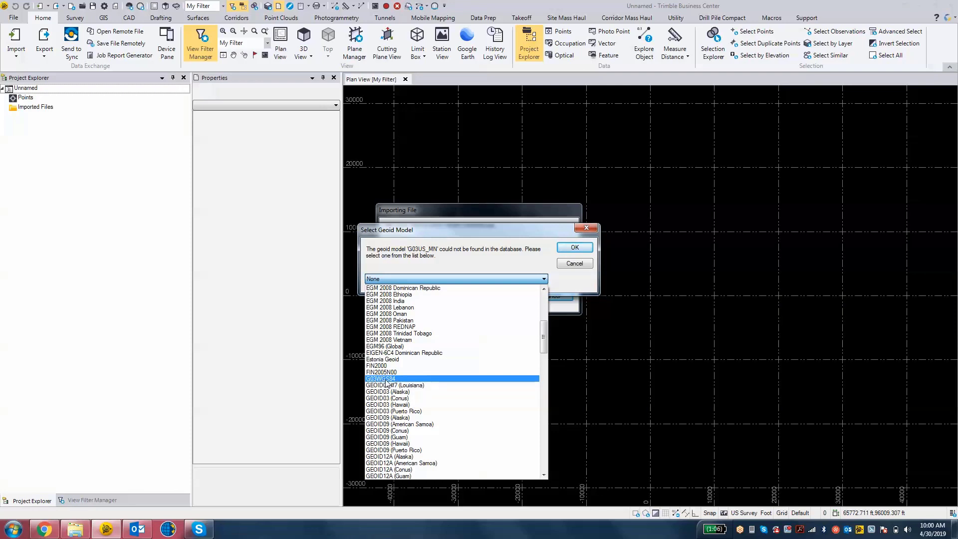
pyautogui.click(586, 268)
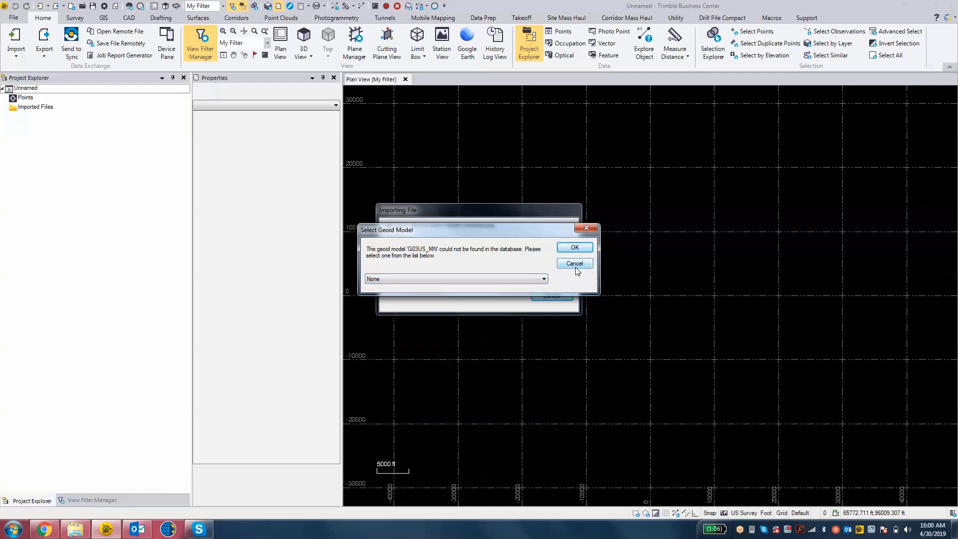
pyautogui.click(575, 267)
pyautogui.click(575, 267)
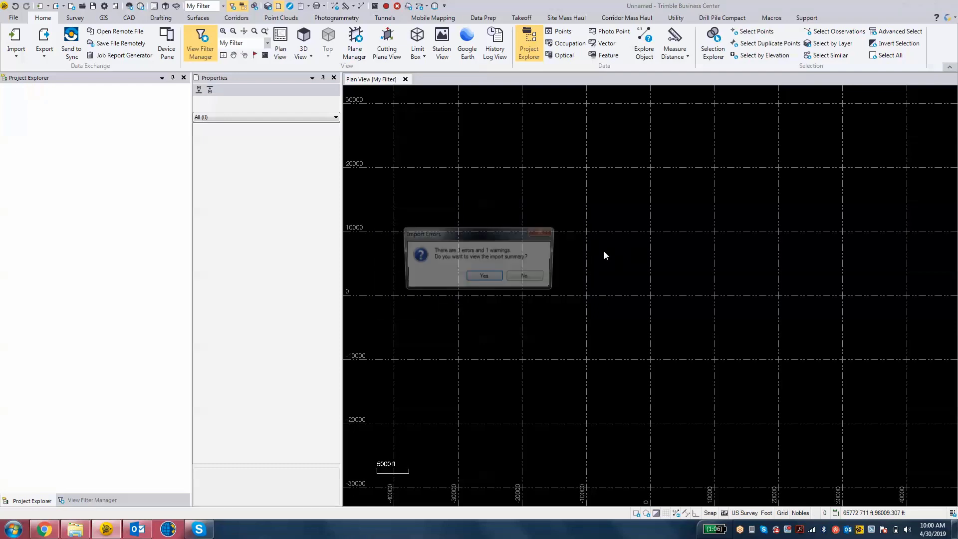
# Step: Decline the import summary, close the project without saving, and exit Trimble Business Center
pyautogui.click(527, 277)
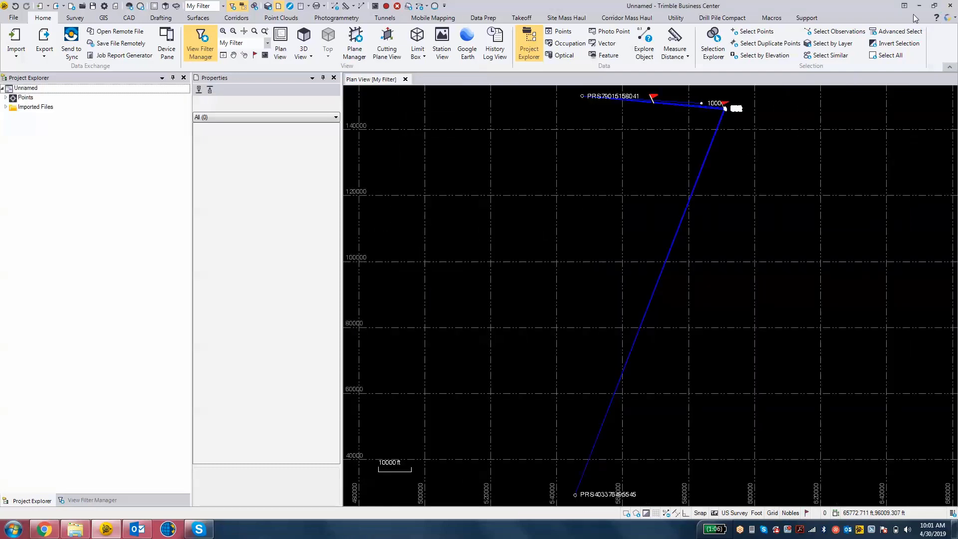
pyautogui.click(405, 79)
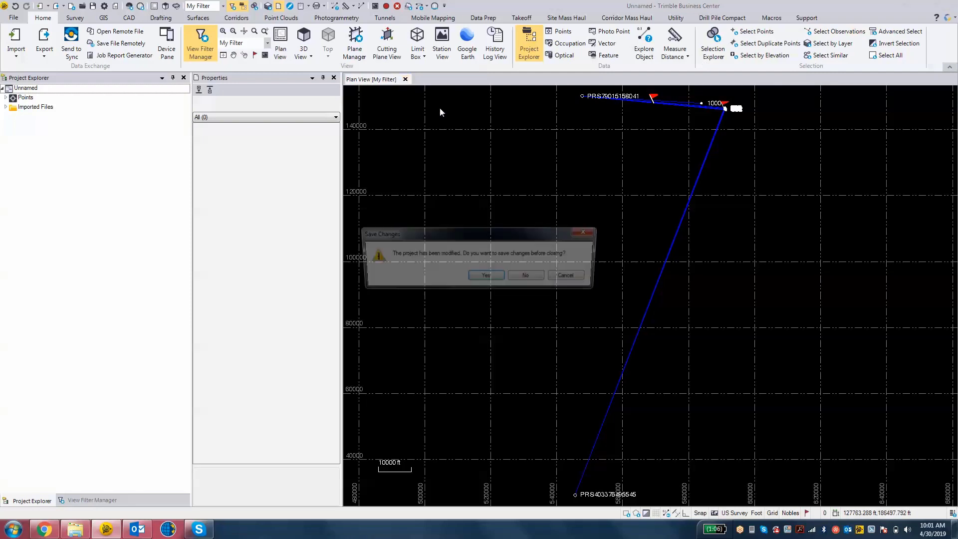
pyautogui.click(531, 281)
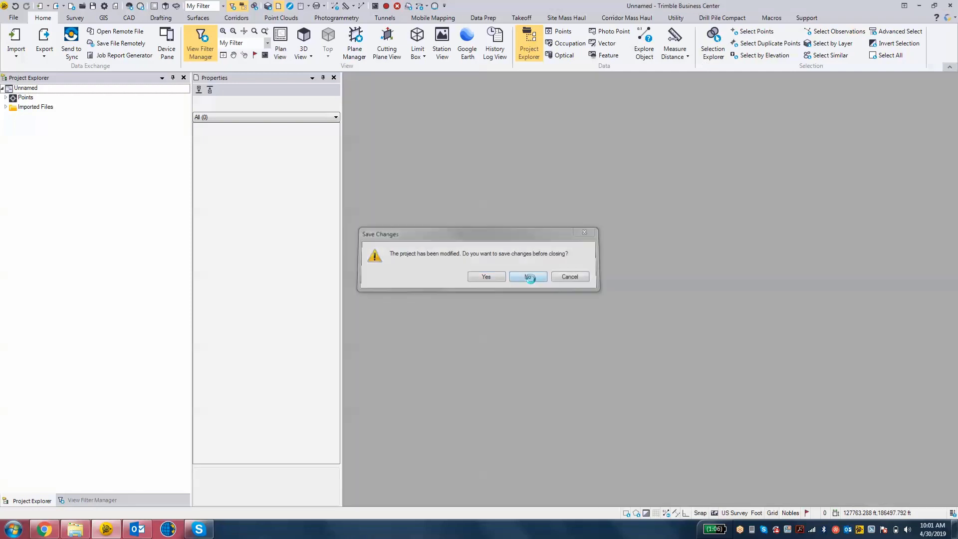
pyautogui.click(919, 5)
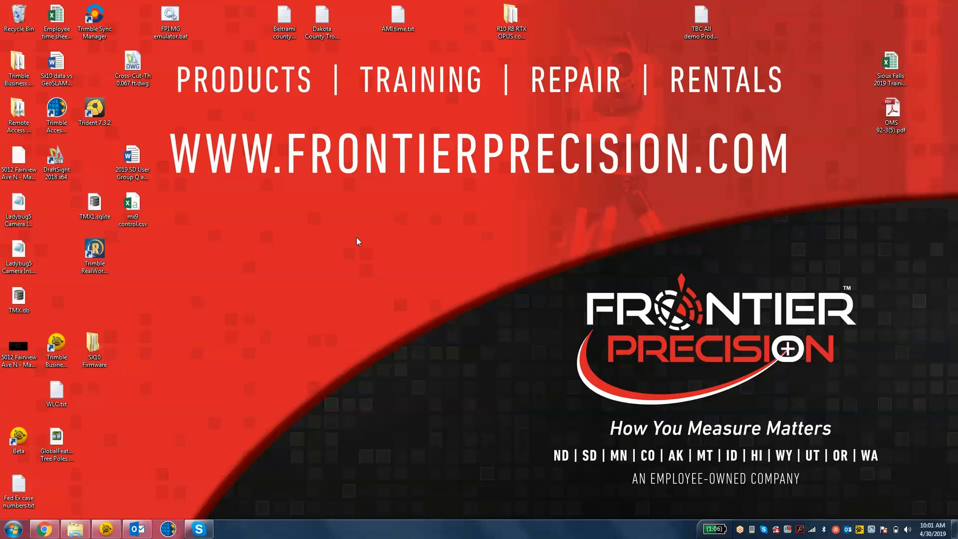
# Step: Move G03US_MN.ggf from Downloads onto the Desktop, then minimize Explorer
pyautogui.click(75, 528)
pyautogui.click(199, 86)
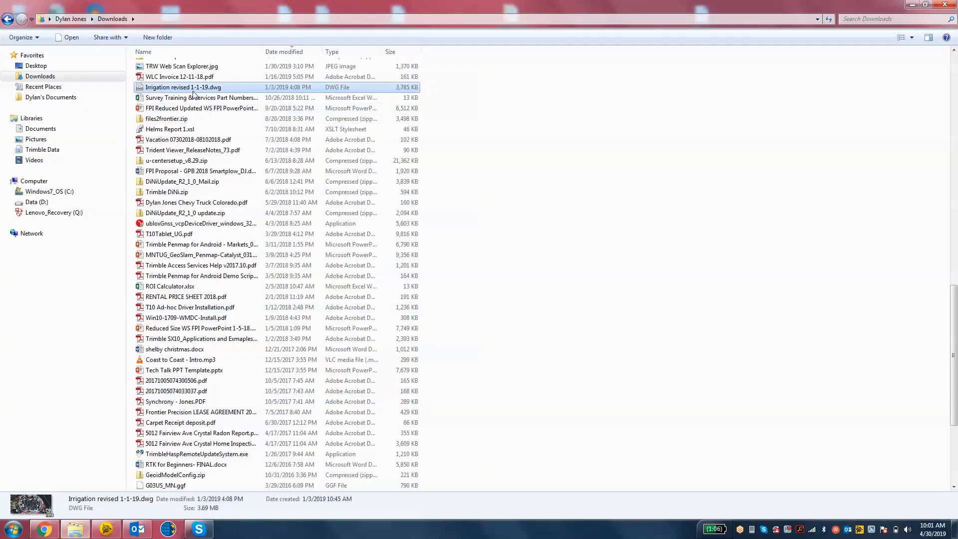
pyautogui.scroll(9, 217, 118)
pyautogui.scroll(13, 217, 119)
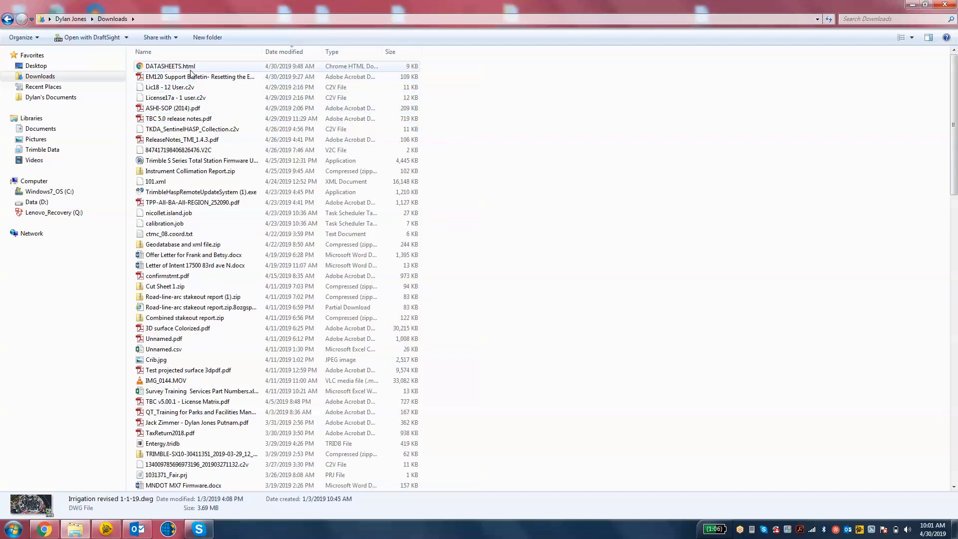
pyautogui.scroll(-4, 284, 50)
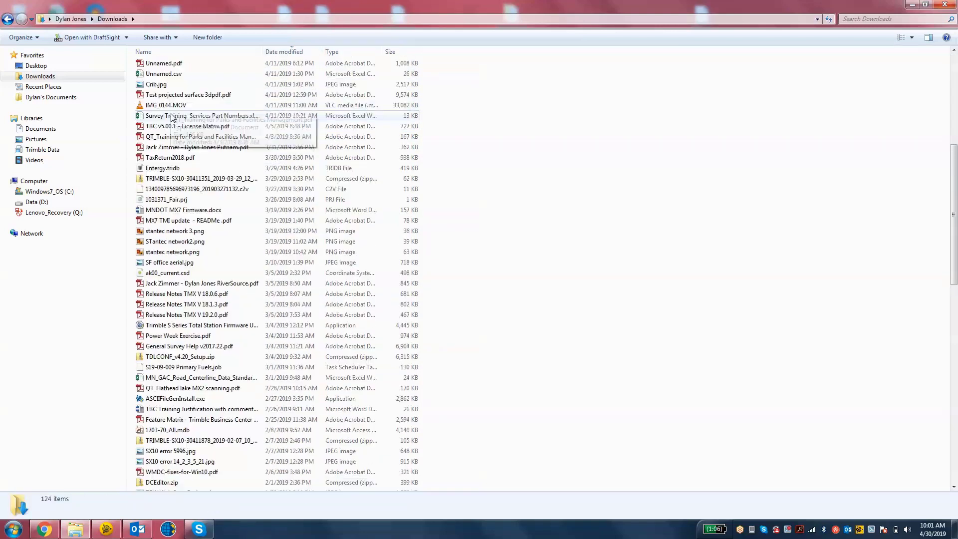
pyautogui.scroll(5, 178, 130)
pyautogui.scroll(-18, 234, 280)
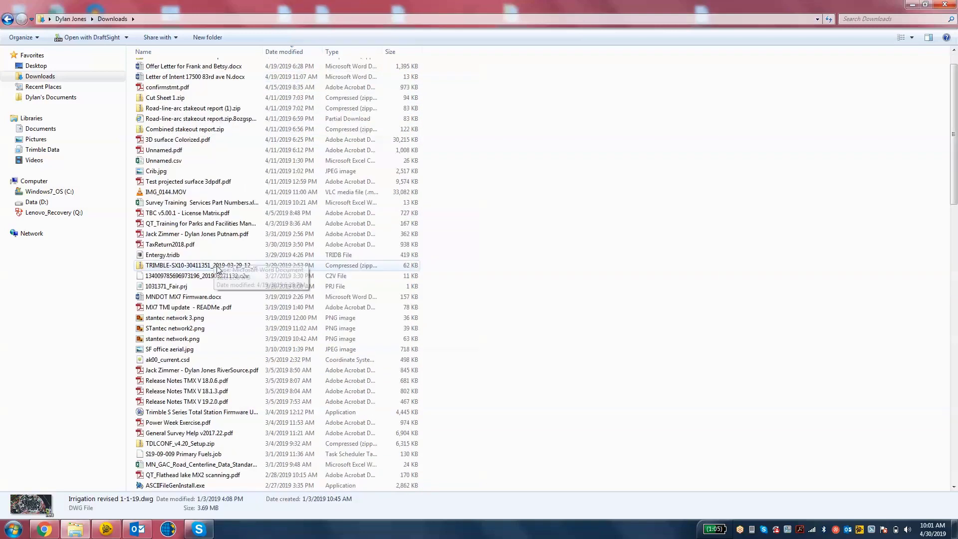
pyautogui.scroll(-9, 547, 236)
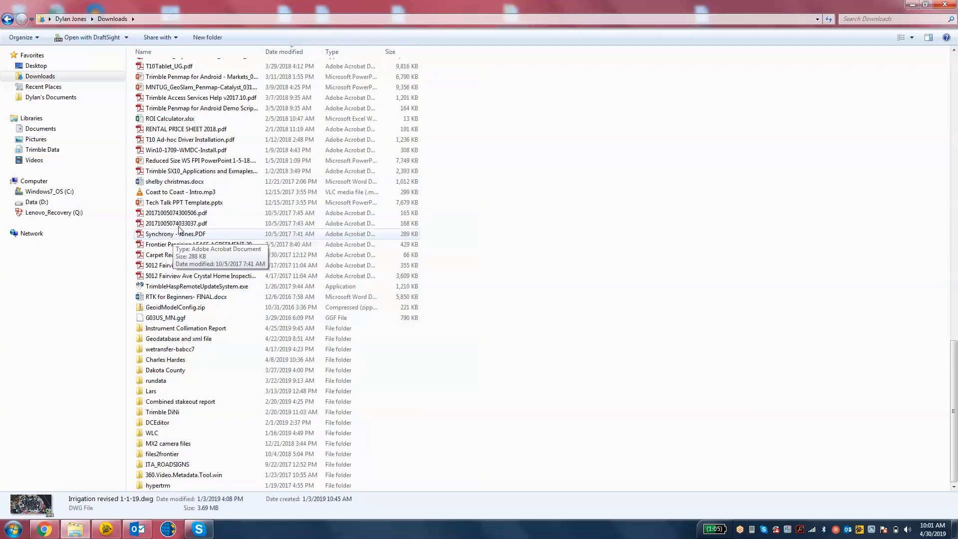
pyautogui.click(196, 141)
pyautogui.write('g0')
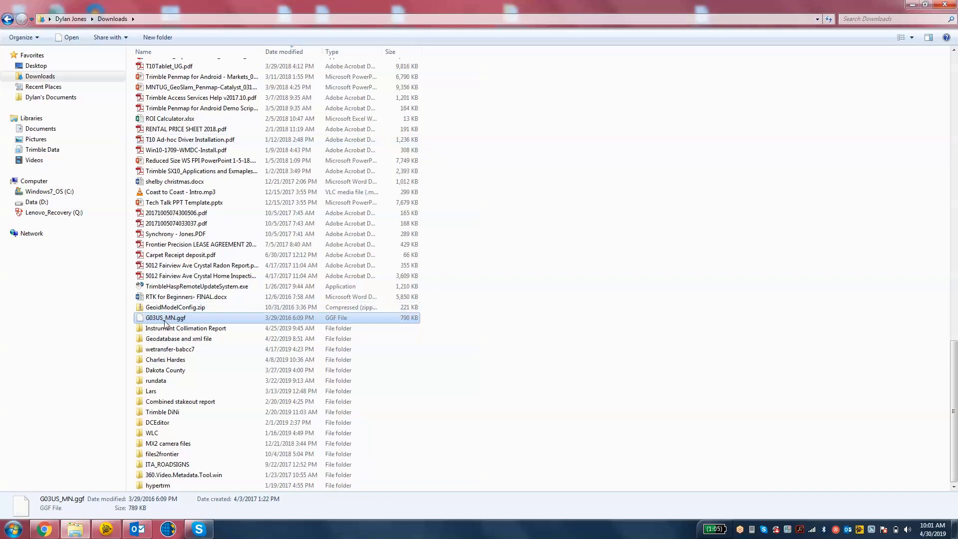
pyautogui.moveTo(164, 323); pyautogui.dragTo(45, 70)
pyautogui.click(911, 4)
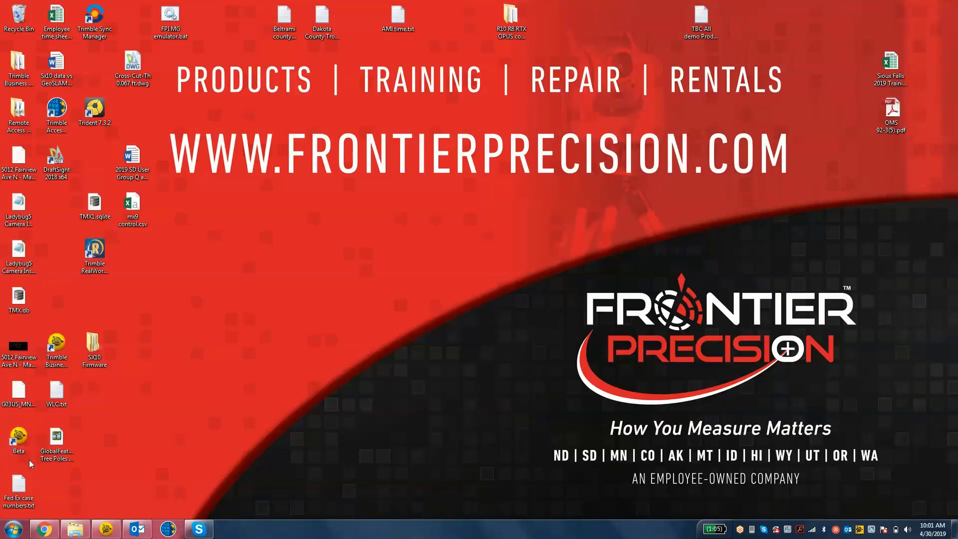
# Step: Place the G03US_MN.ggf icon mid-desktop and search the Start menu for 'coordin'
pyautogui.moveTo(18, 393); pyautogui.dragTo(389, 267)
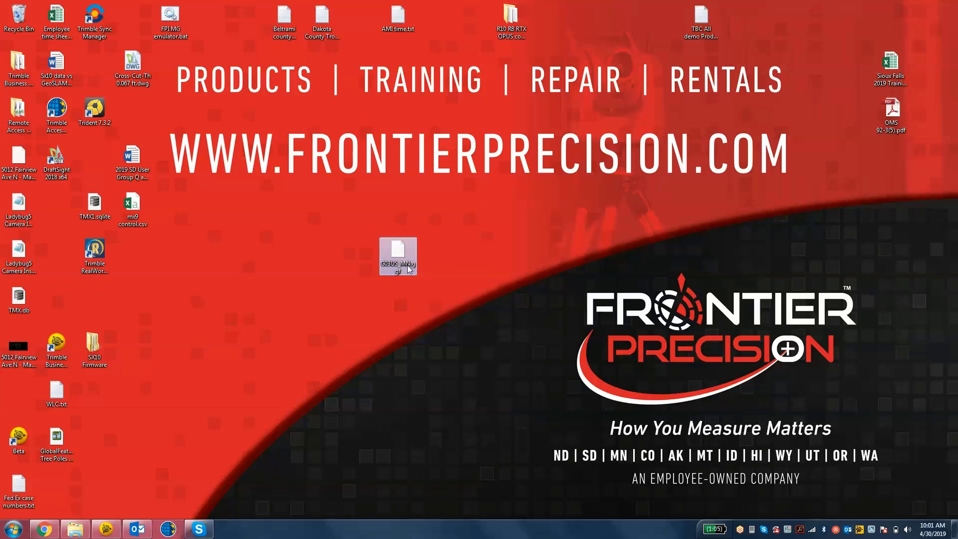
pyautogui.moveTo(401, 249); pyautogui.dragTo(474, 205)
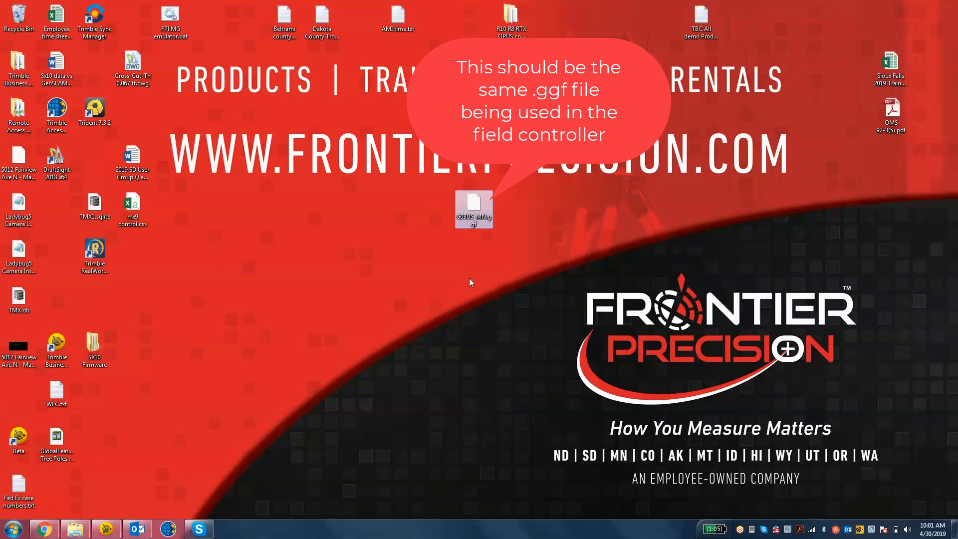
pyautogui.click(470, 278)
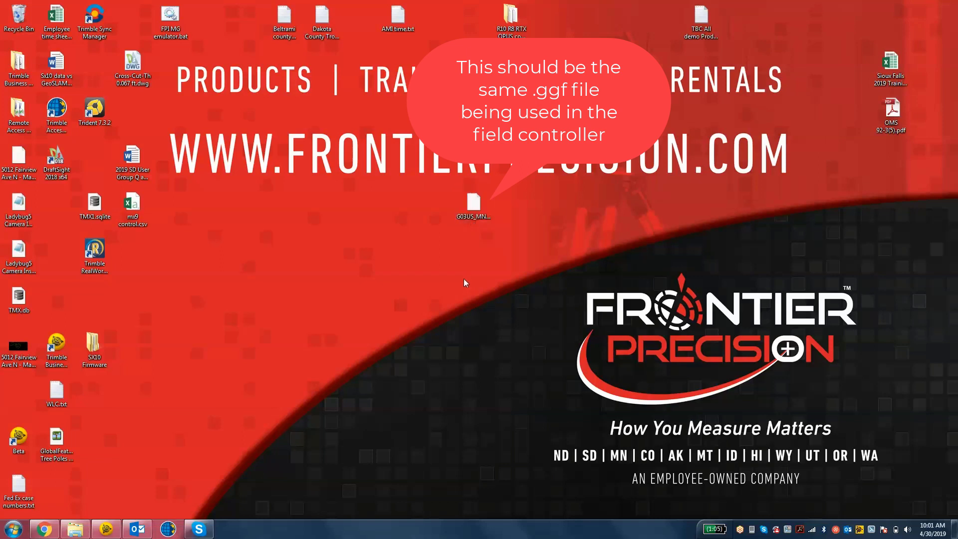
pyautogui.press('super')
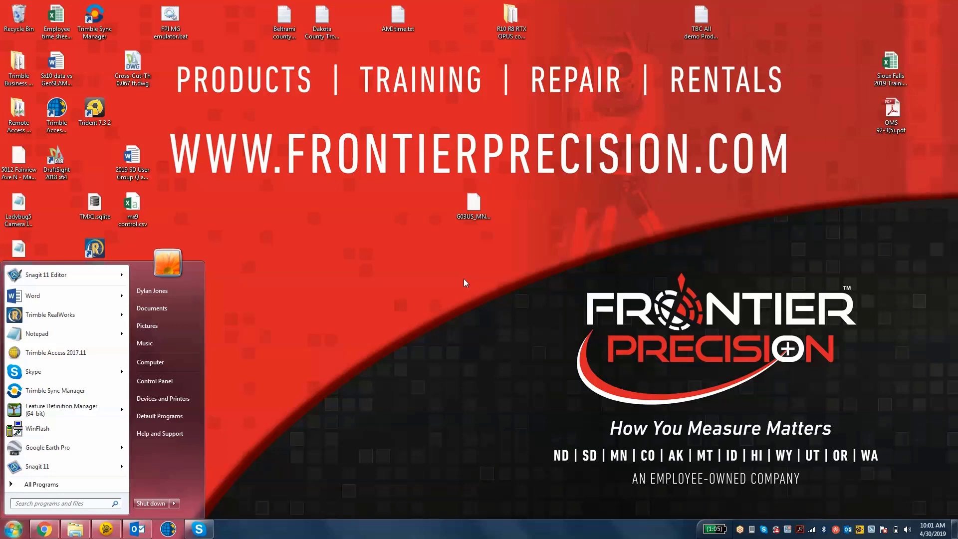
pyautogui.write('coordin')
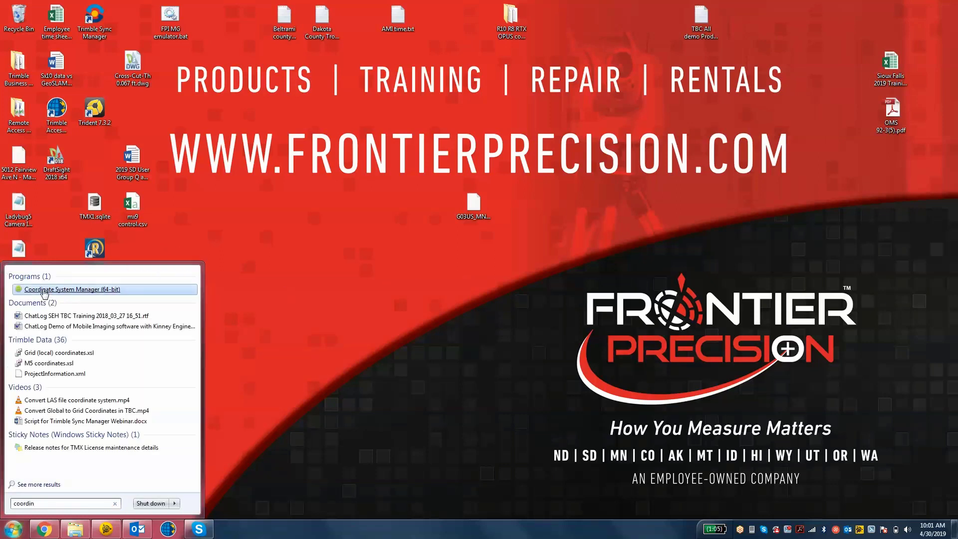
# Step: Launch Coordinate System Manager, show Geoid Models, and enlarge its window
pyautogui.click(88, 289)
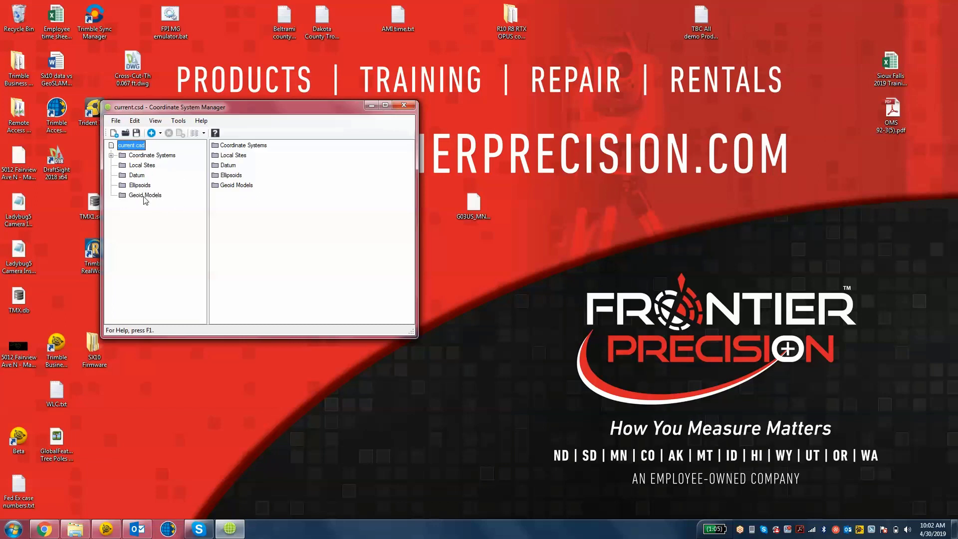
pyautogui.click(145, 195)
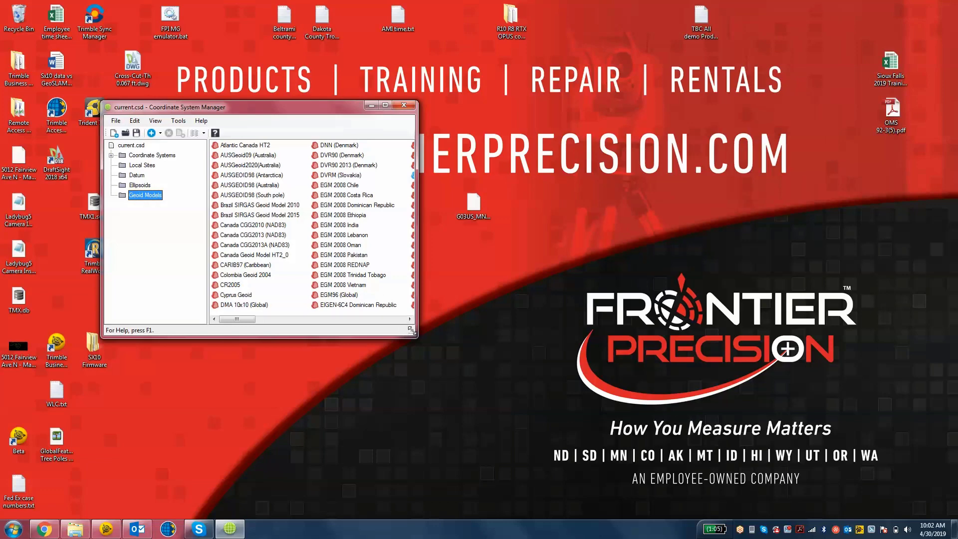
pyautogui.moveTo(411, 330); pyautogui.dragTo(429, 426)
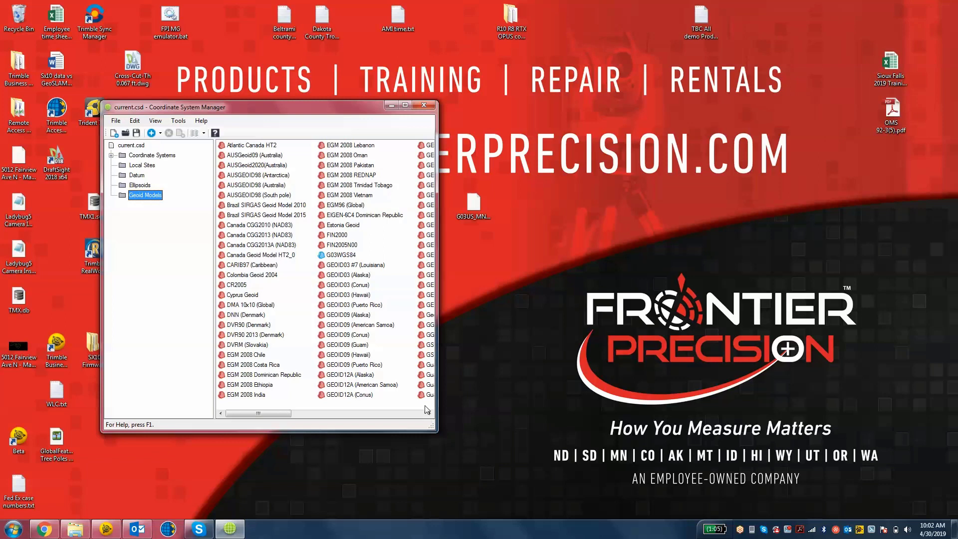
pyautogui.click(472, 207)
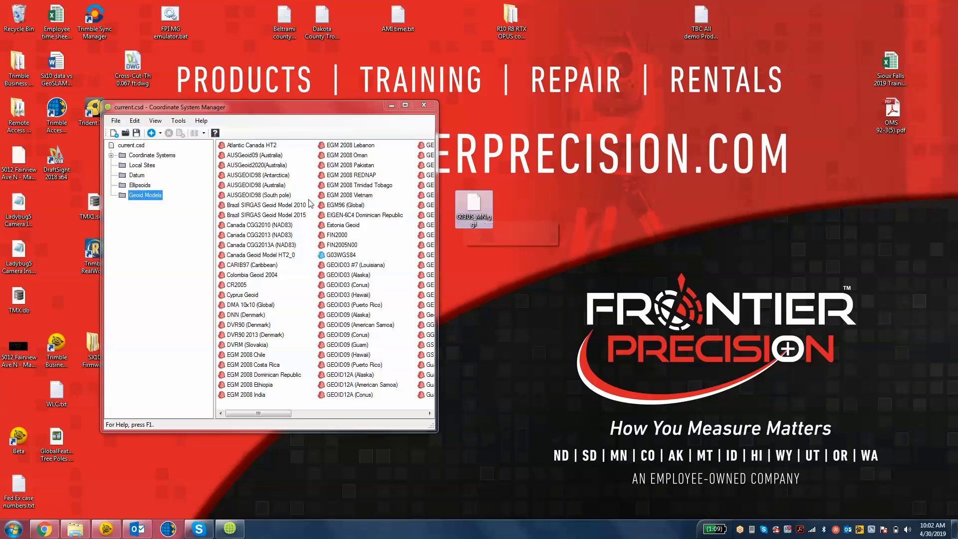
pyautogui.click(175, 123)
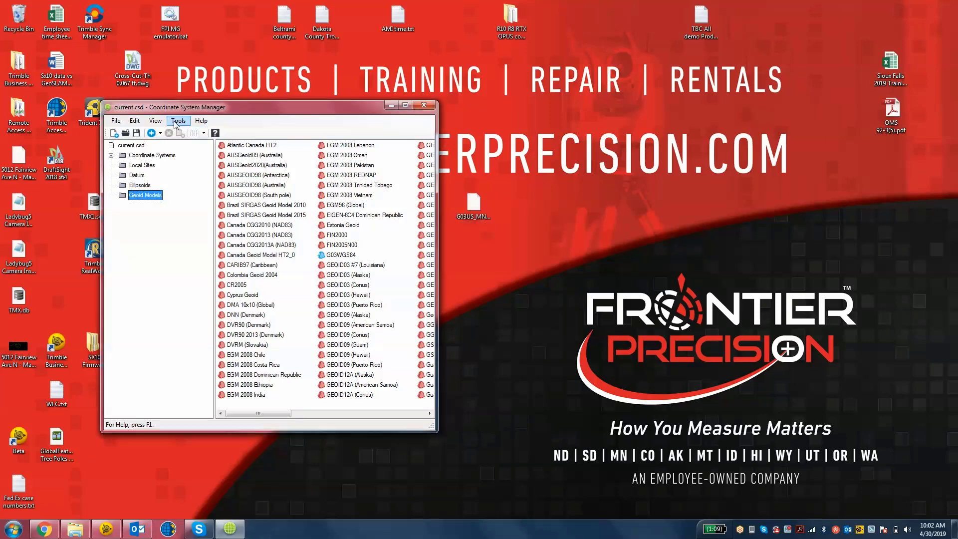
pyautogui.click(179, 121)
pyautogui.click(209, 132)
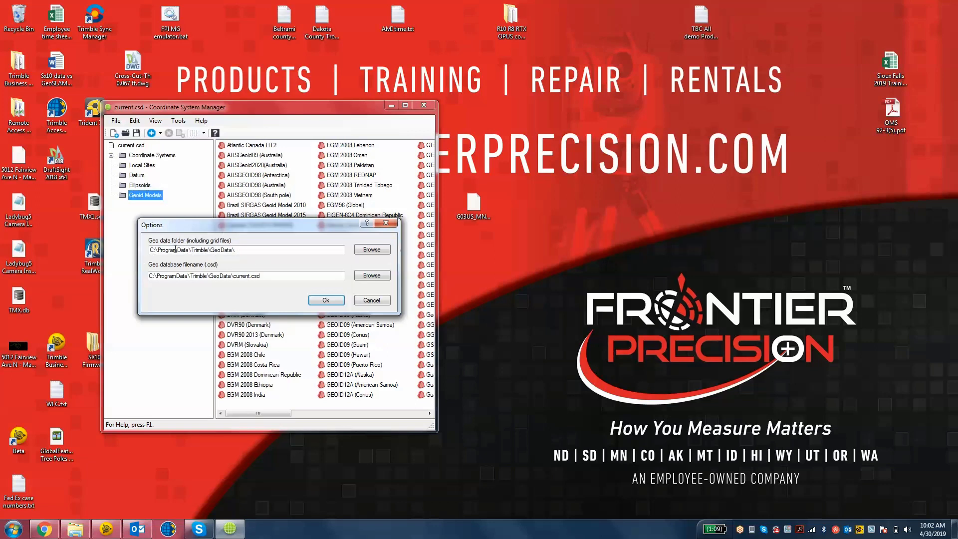
pyautogui.moveTo(238, 251); pyautogui.dragTo(148, 251)
pyautogui.hotkey('ctrl', 'c')
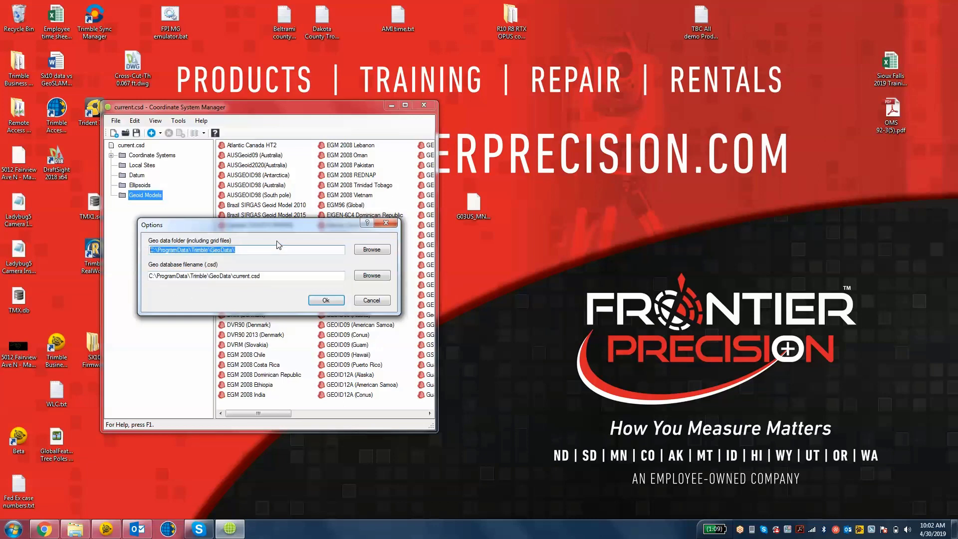
pyautogui.click(375, 301)
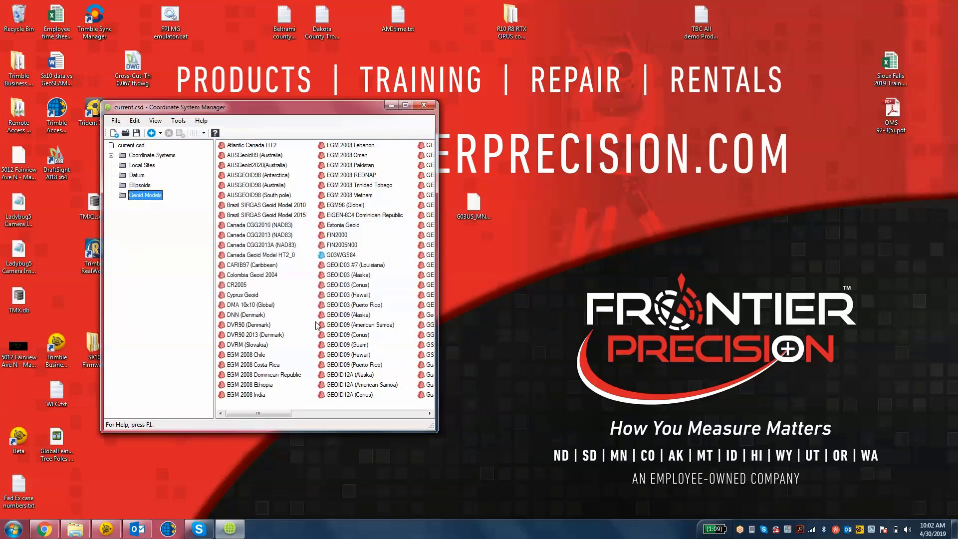
# Step: Go to C:\ProgramData\Trimble\GeoData\ in Explorer, then to the C: drive, selecting ProgramData
pyautogui.click(76, 530)
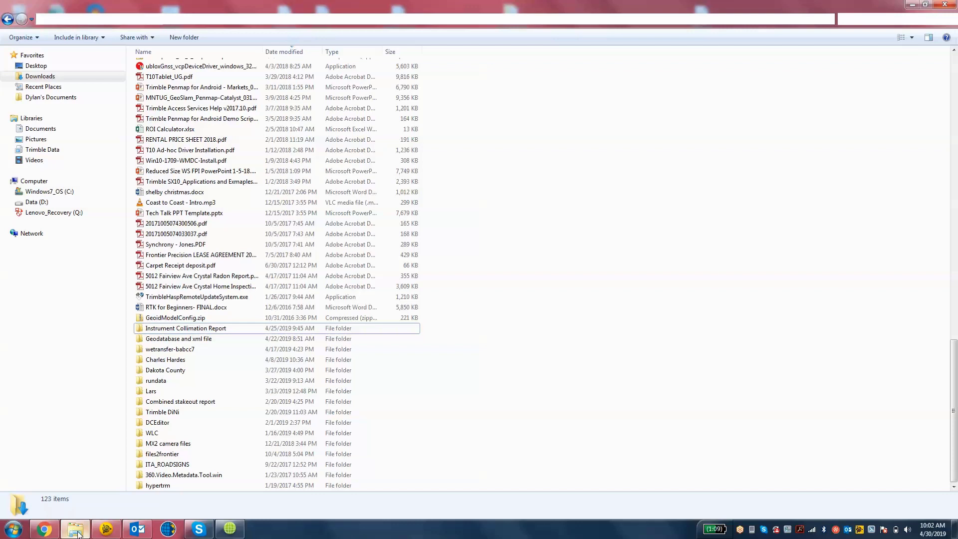
pyautogui.click(175, 19)
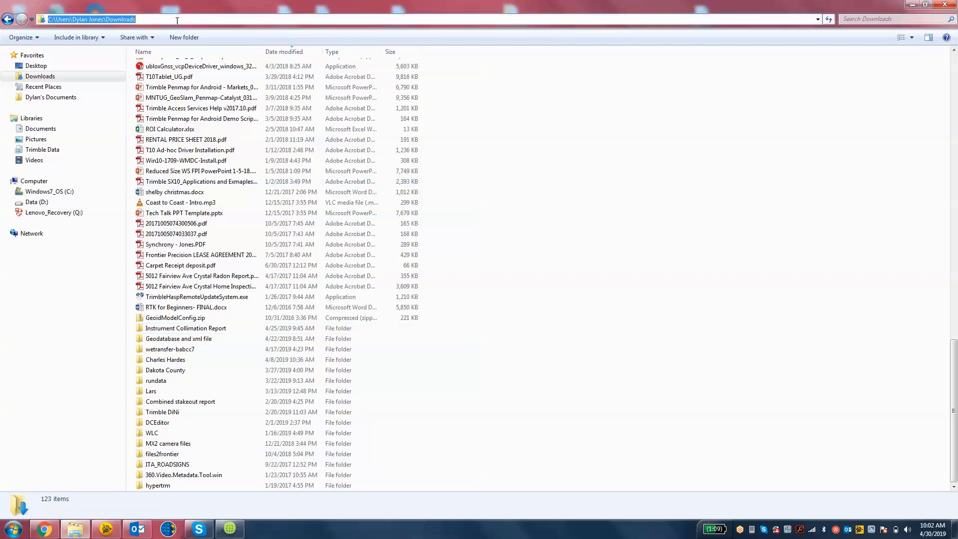
pyautogui.hotkey('ctrl', 'v')
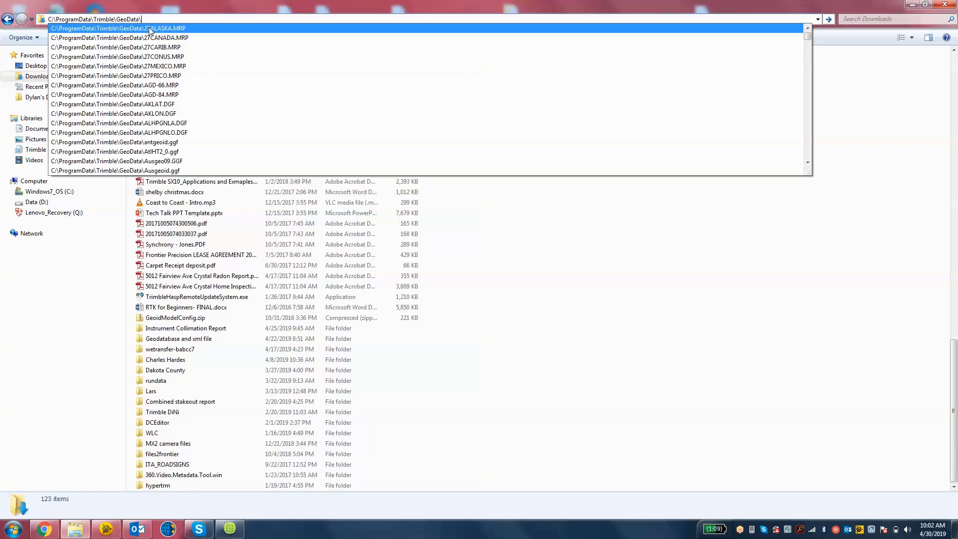
pyautogui.press('Return')
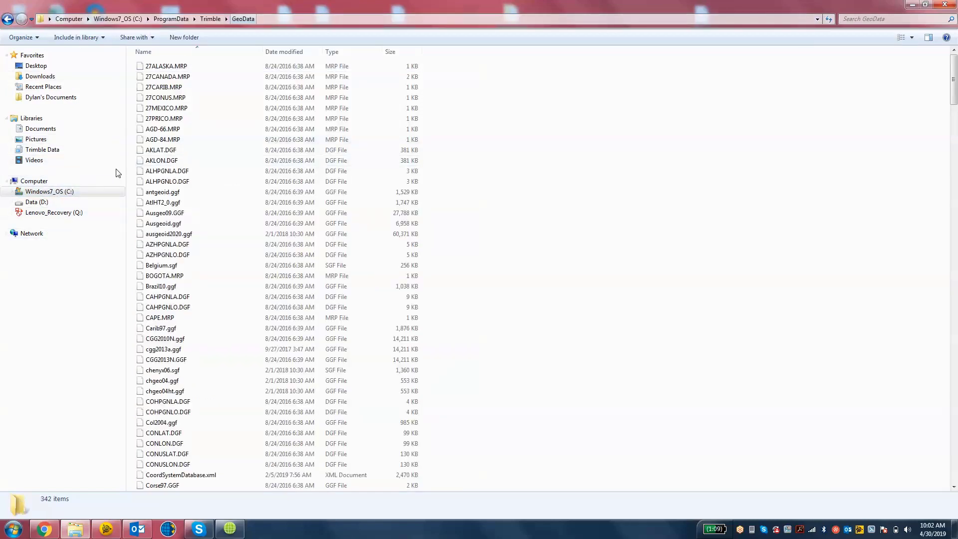
pyautogui.click(53, 194)
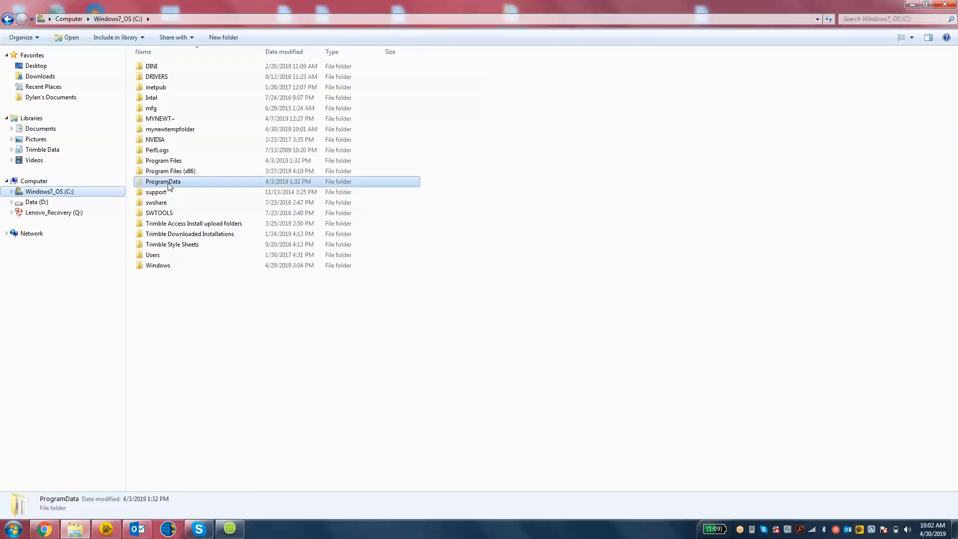
pyautogui.press('Down')
pyautogui.press('Down')
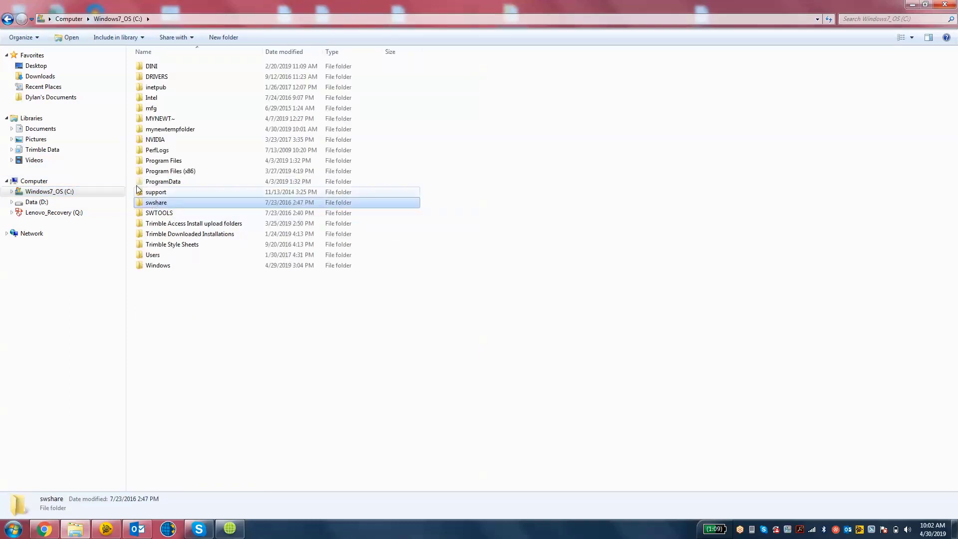
pyautogui.click(161, 183)
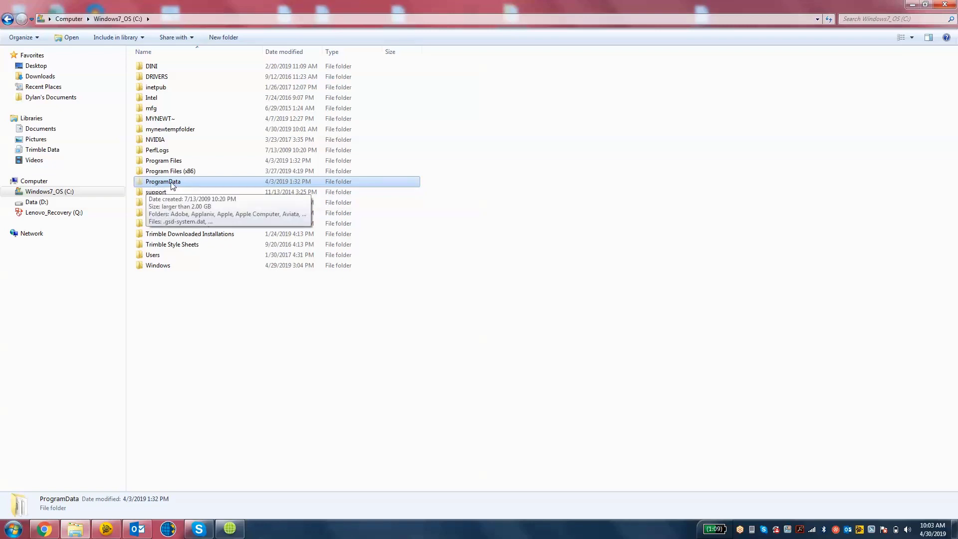
# Step: Enable 'Show hidden files, folders, and drives' in Folder and search options
pyautogui.click(43, 37)
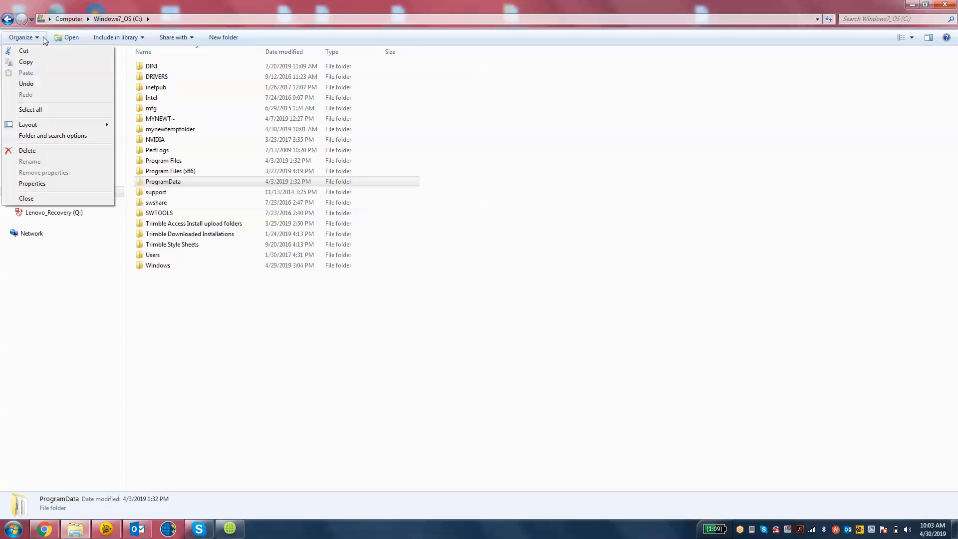
pyautogui.click(62, 135)
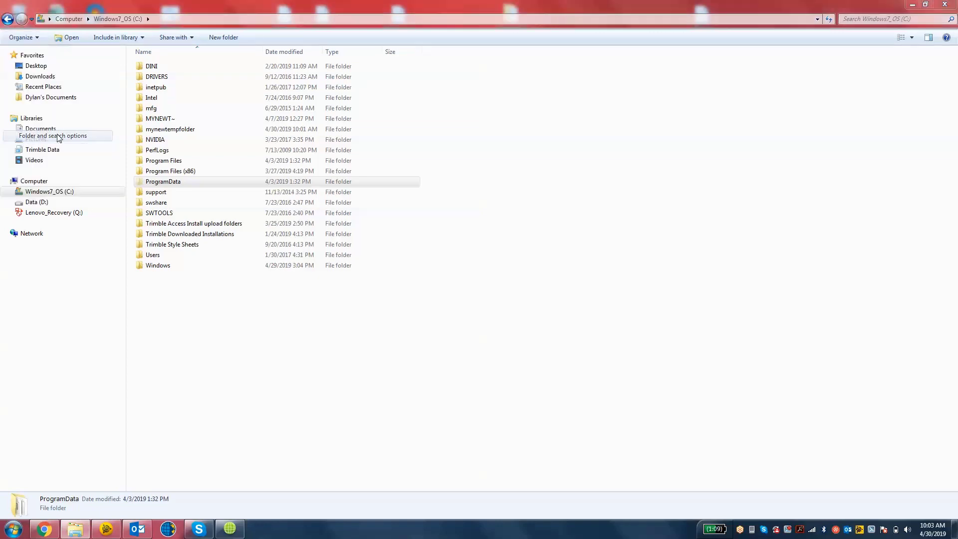
pyautogui.click(50, 61)
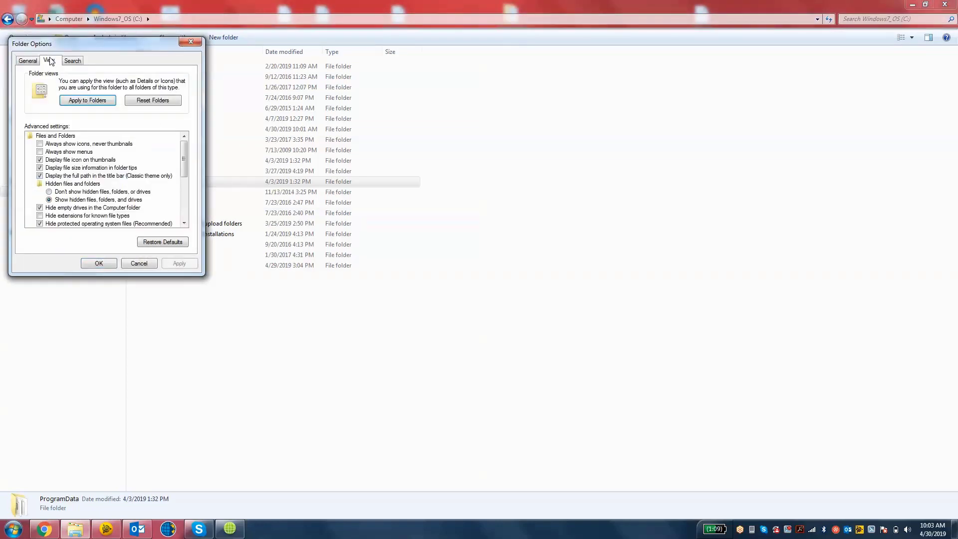
pyautogui.click(49, 199)
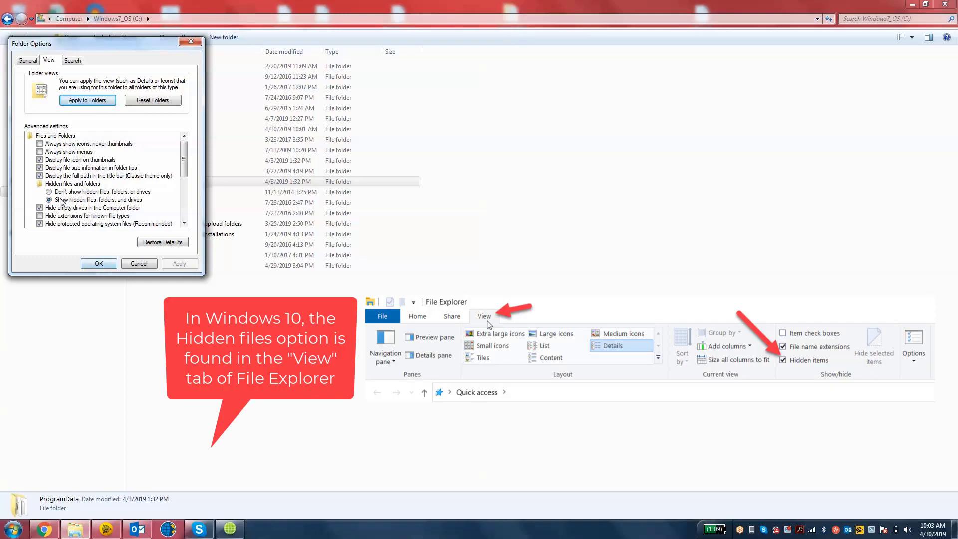
pyautogui.click(98, 263)
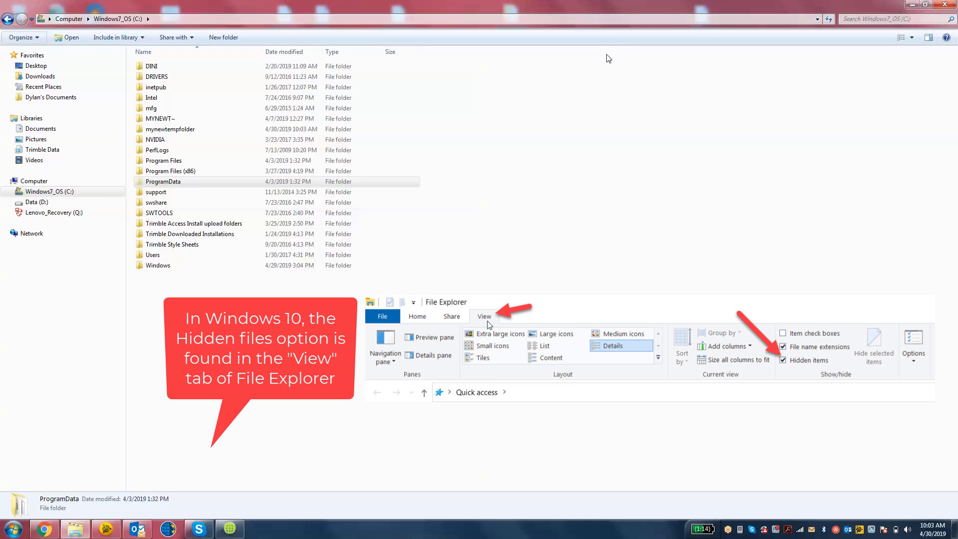
# Step: Open C:\ProgramData\Trimble\GeoData and shrink the window to reveal the desktop
pyautogui.click(195, 184)
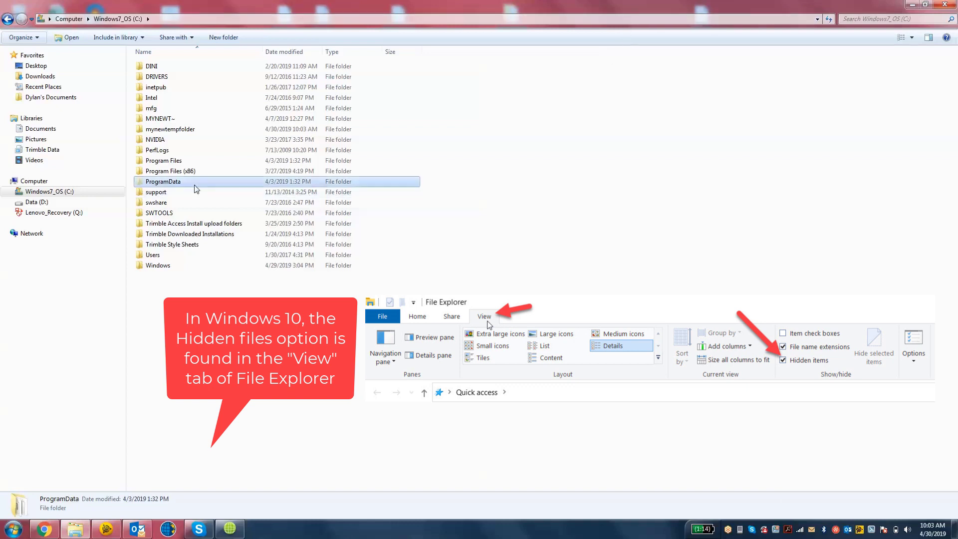
pyautogui.doubleClick(164, 182)
pyautogui.scroll(-1, 180, 388)
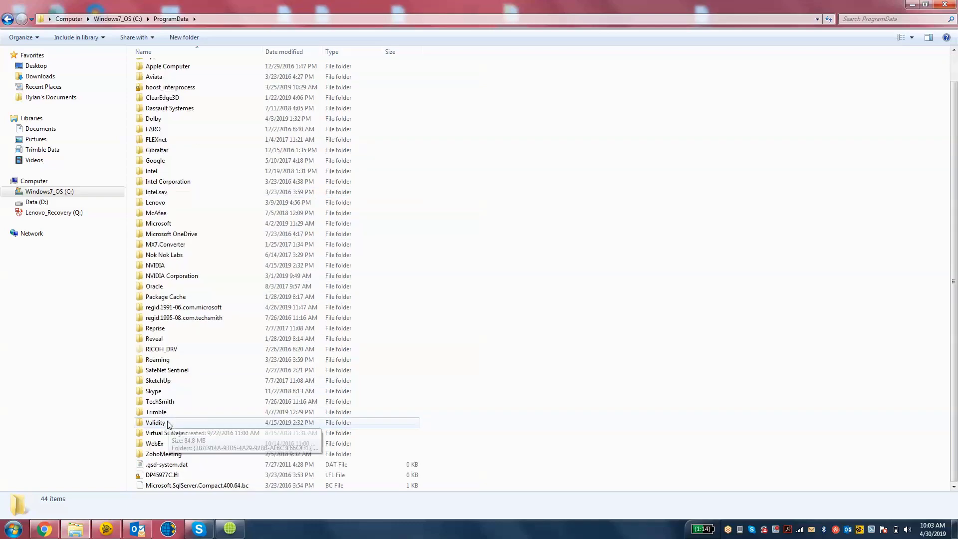
pyautogui.doubleClick(158, 414)
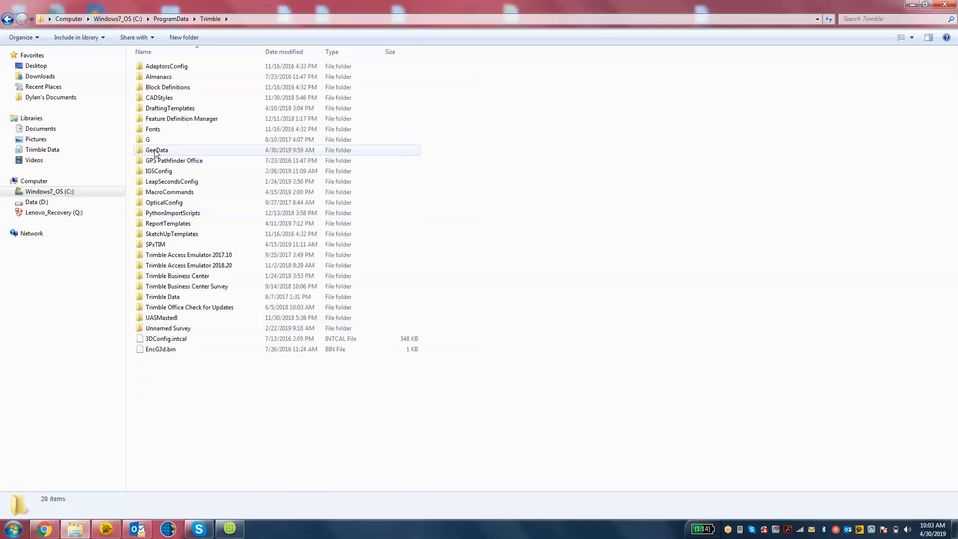
pyautogui.click(158, 150)
pyautogui.doubleClick(158, 150)
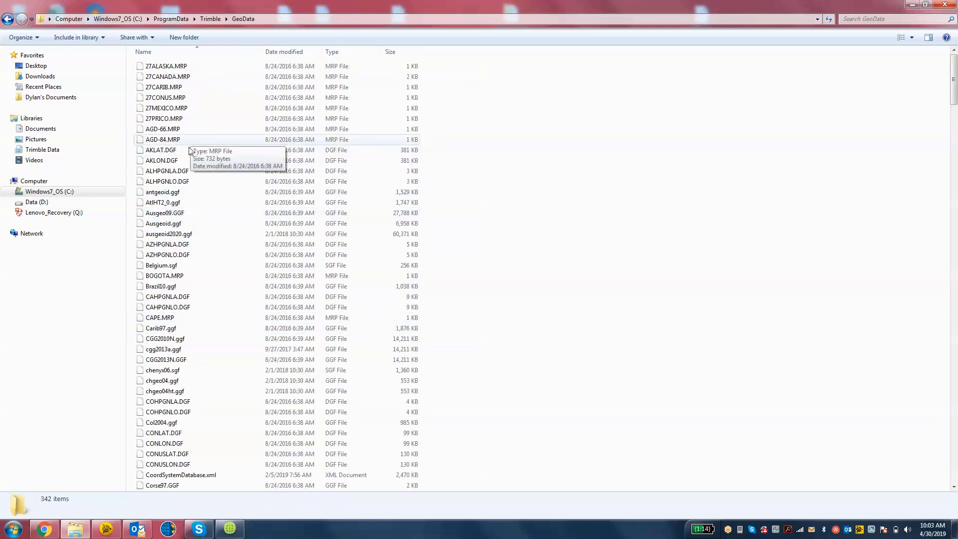
pyautogui.moveTo(245, 4); pyautogui.dragTo(364, 274)
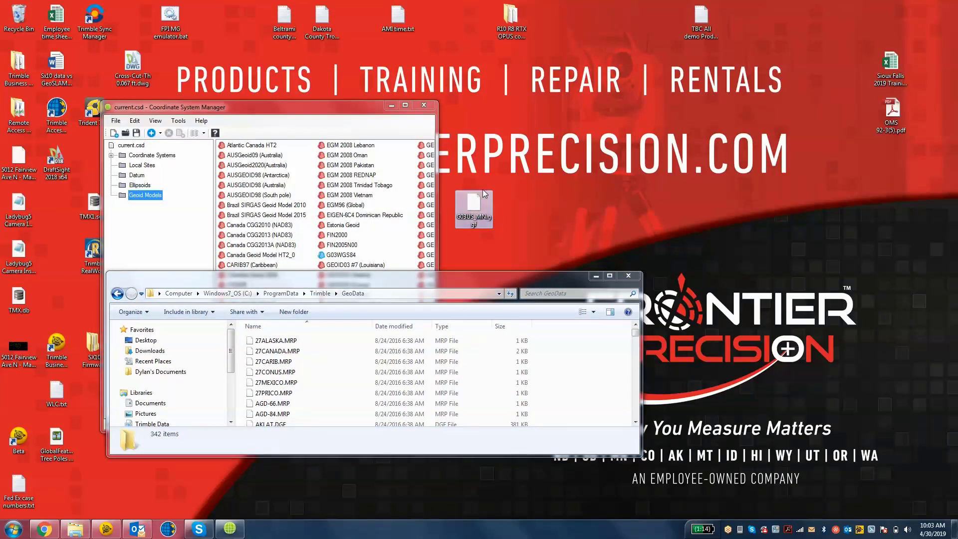
# Step: Copy G03US_MN.ggf from the desktop into GeoData and select it in the maximized window
pyautogui.click(474, 212)
pyautogui.rightClick(495, 204)
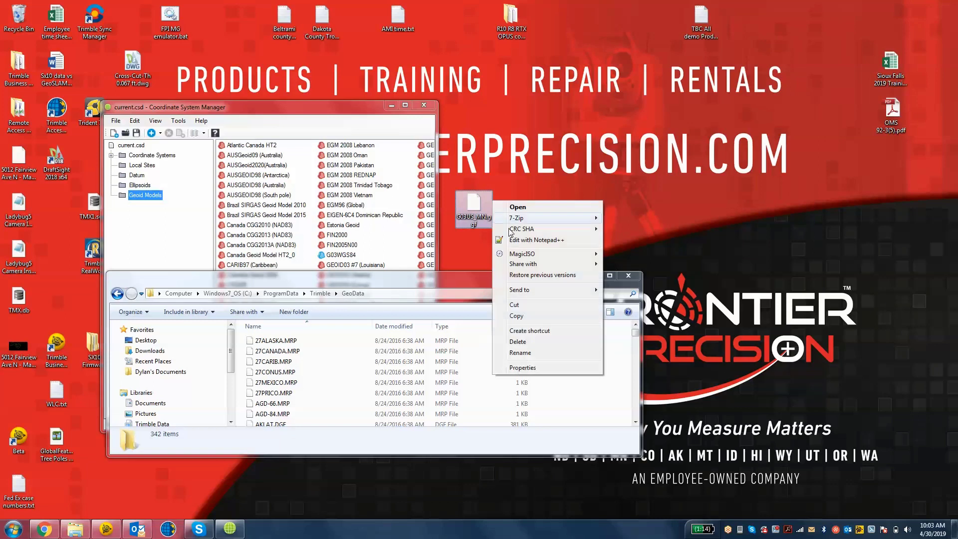
pyautogui.click(517, 316)
pyautogui.click(592, 387)
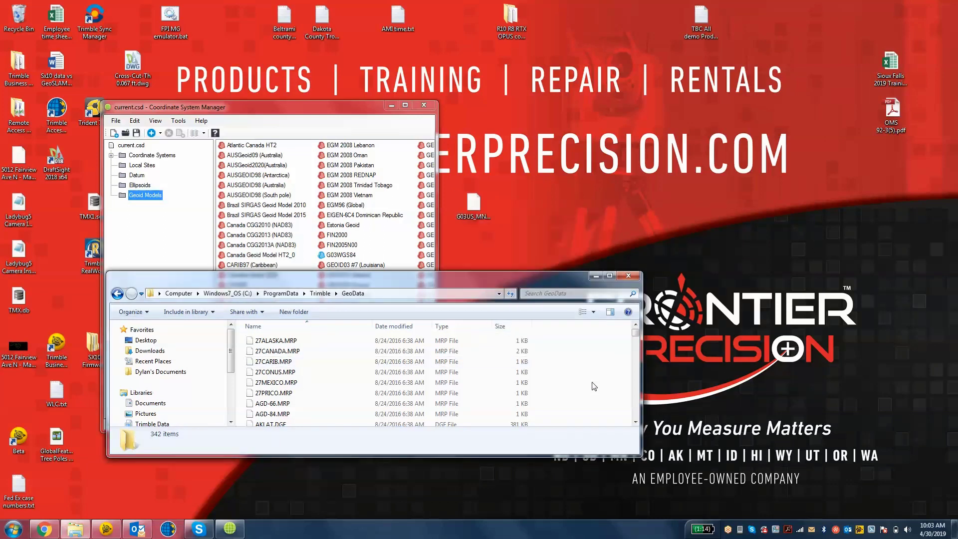
pyautogui.rightClick(592, 382)
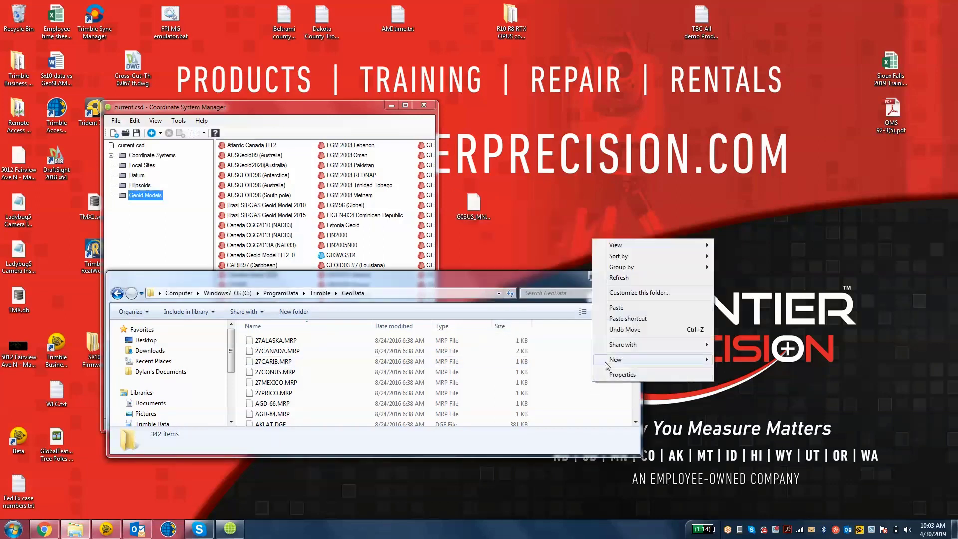
pyautogui.click(621, 307)
pyautogui.click(284, 348)
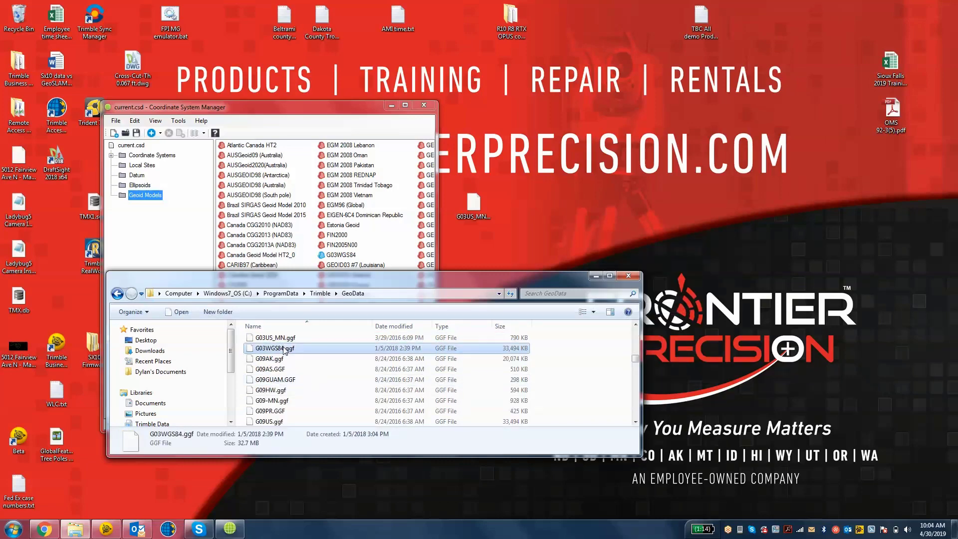
pyautogui.press('super+Up')
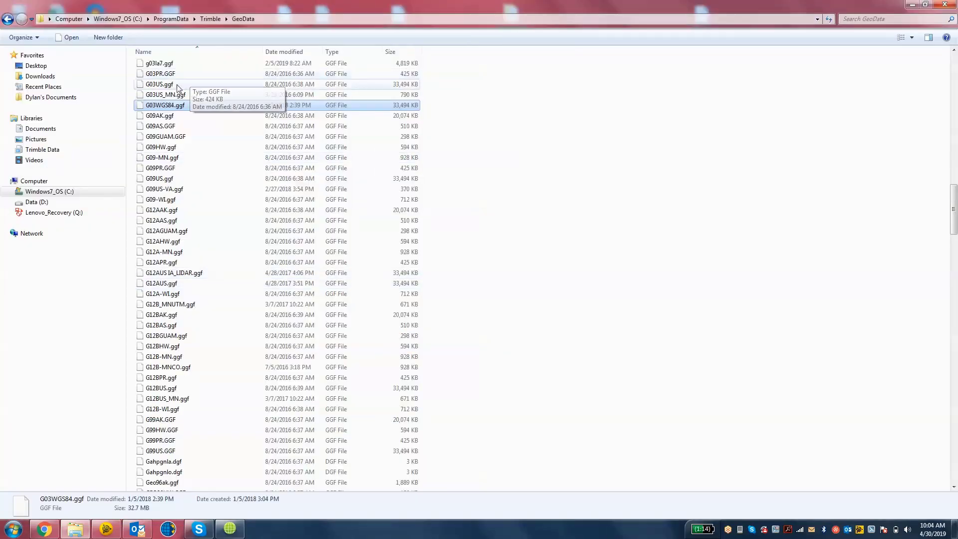
pyautogui.click(168, 95)
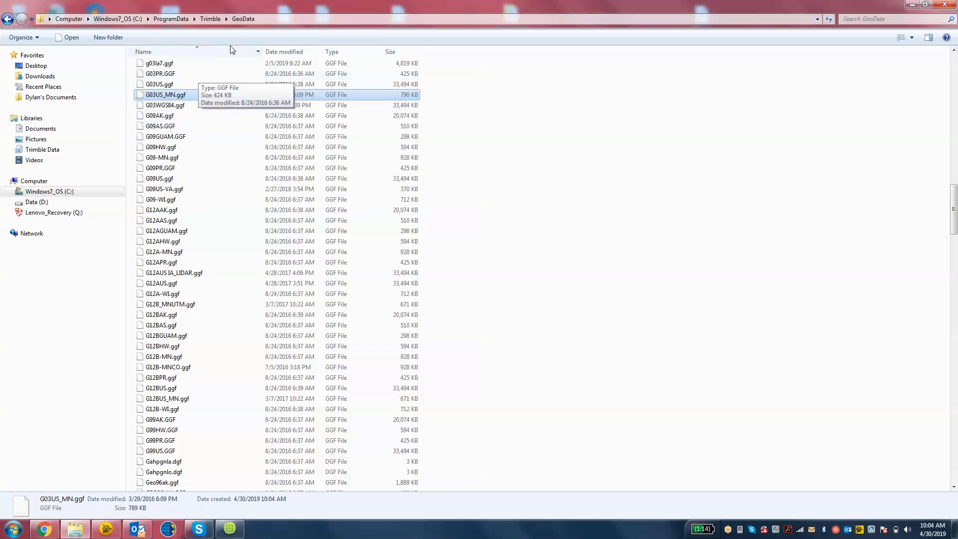
# Step: Bring Coordinate System Manager full-screen and add a new geoid model named G03US_MN
pyautogui.click(911, 5)
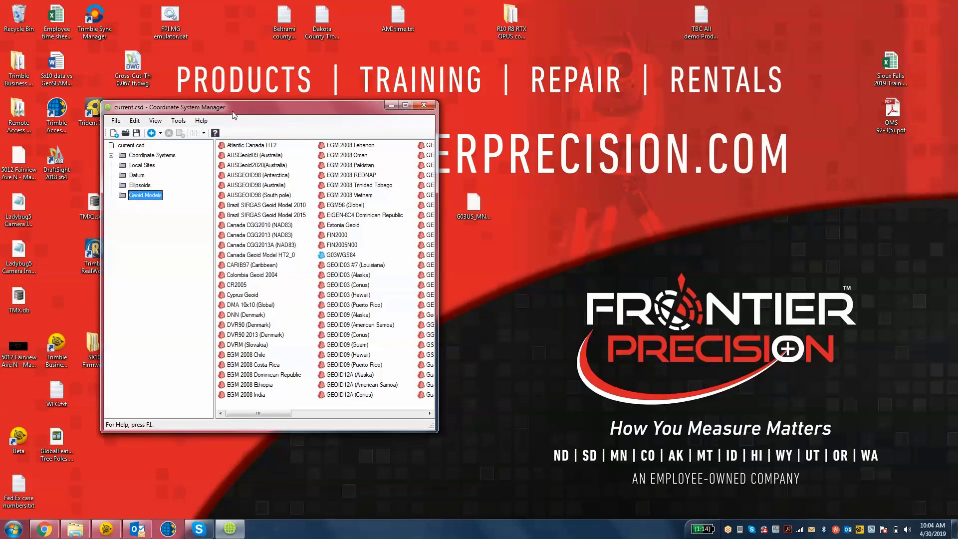
pyautogui.moveTo(234, 115); pyautogui.dragTo(277, 2)
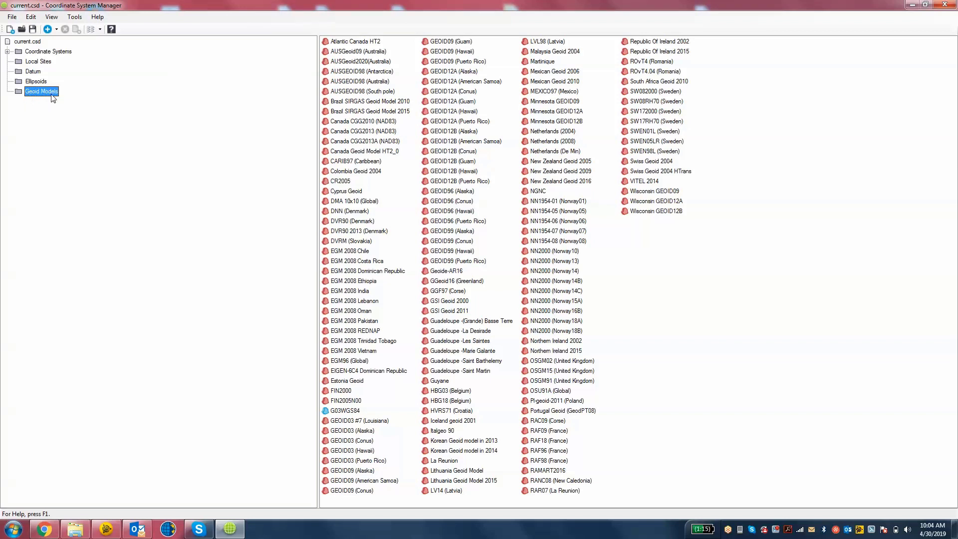
pyautogui.rightClick(702, 260)
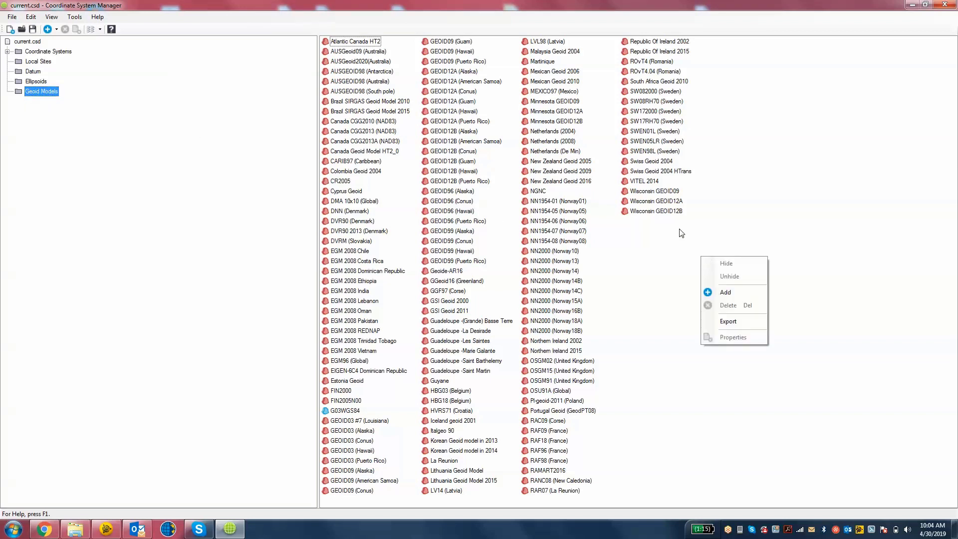
pyautogui.click(738, 297)
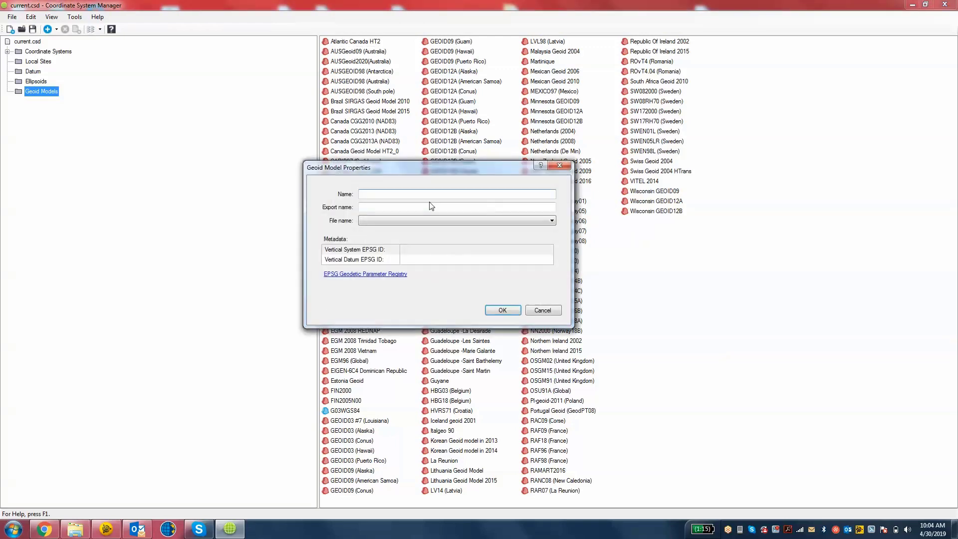
pyautogui.write('G03US_MN')
# Step: Link the new geoid model to the G03US_MN.ggf file
pyautogui.click(372, 220)
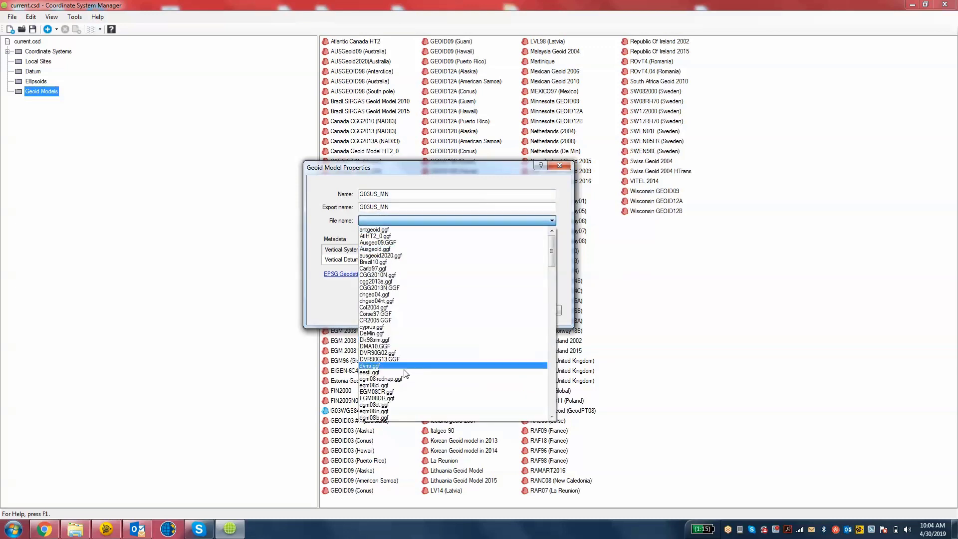
pyautogui.moveTo(397, 462)
pyautogui.scroll(-4, 401, 412)
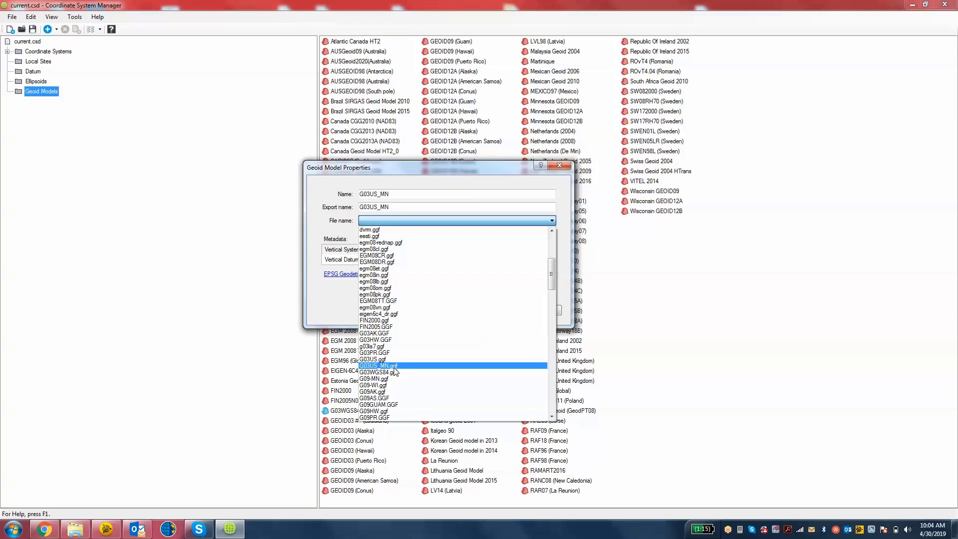
pyautogui.click(395, 367)
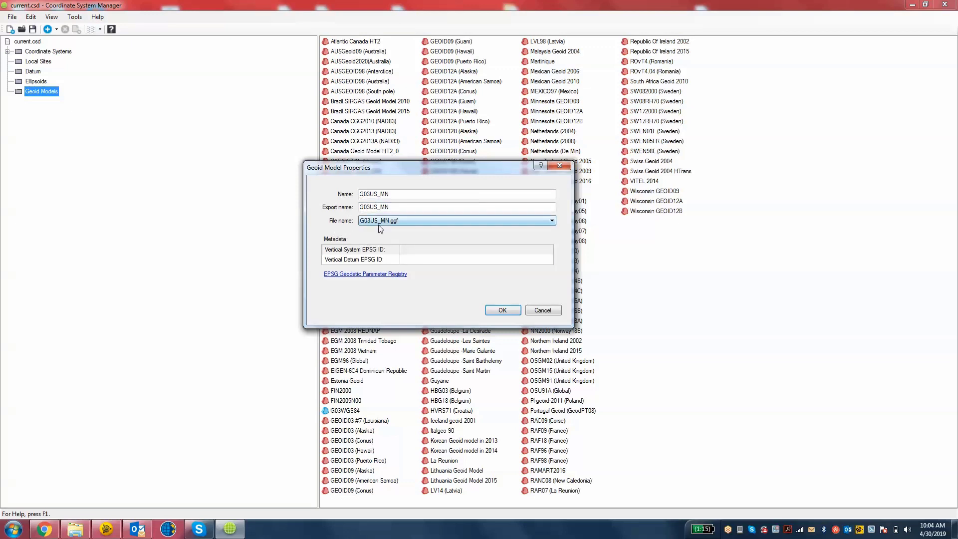
# Step: Confirm the G03US_MN geoid model, save current.csd, and close Coordinate System Manager
pyautogui.click(503, 310)
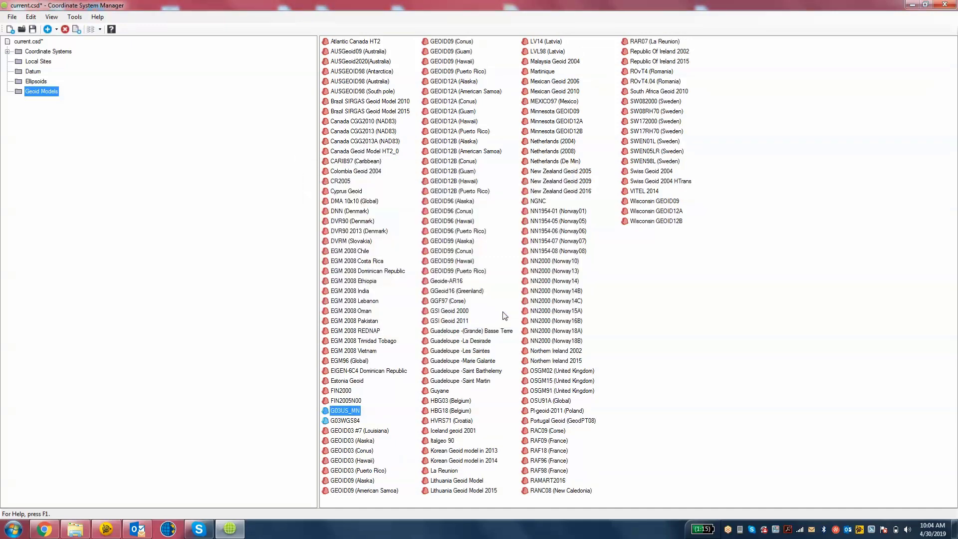
pyautogui.click(354, 431)
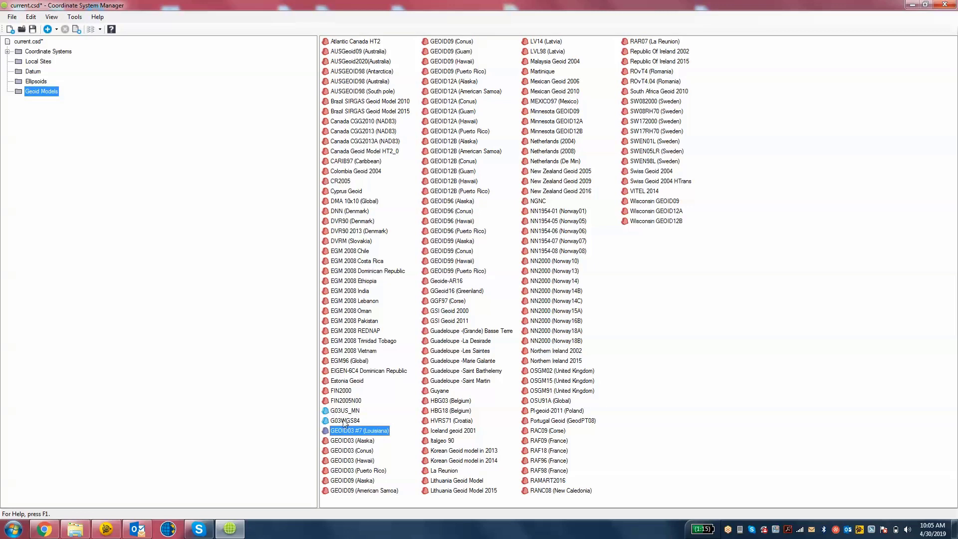
pyautogui.click(335, 414)
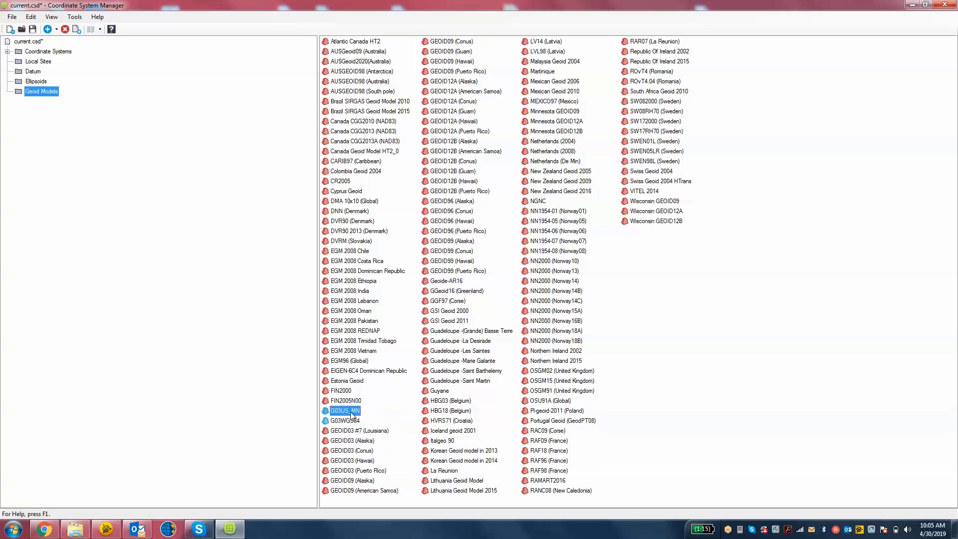
pyautogui.click(32, 28)
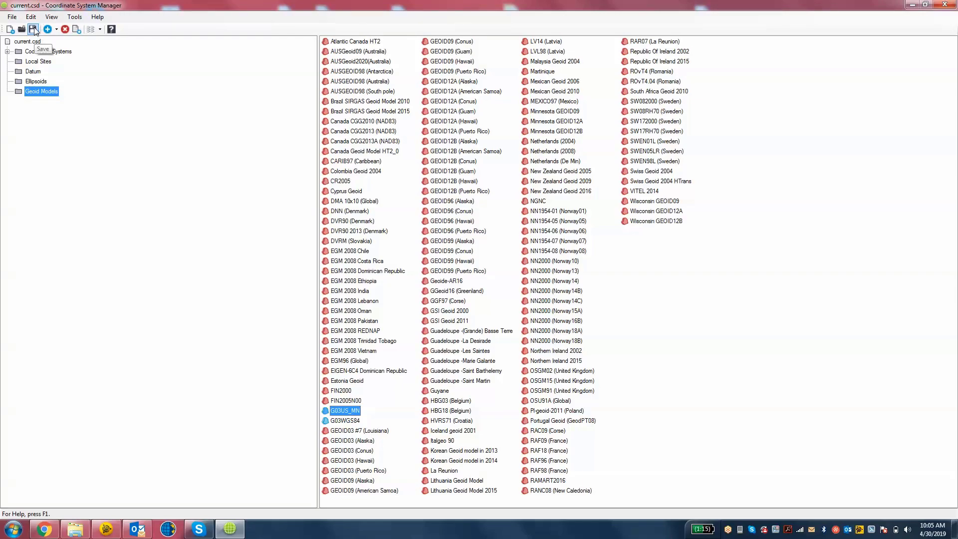
pyautogui.click(944, 5)
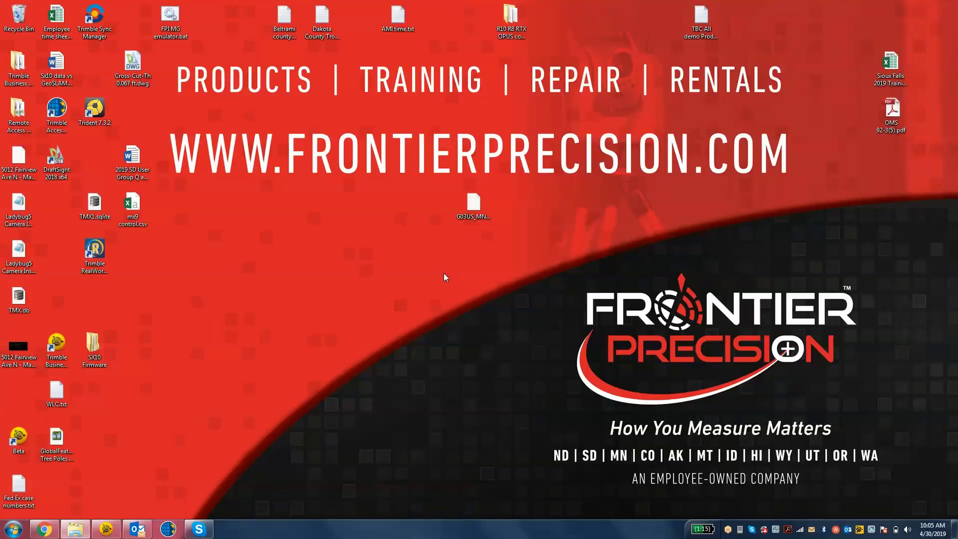
# Step: Create a new Trimble Business Center project from the US Survey Foot template
pyautogui.click(102, 529)
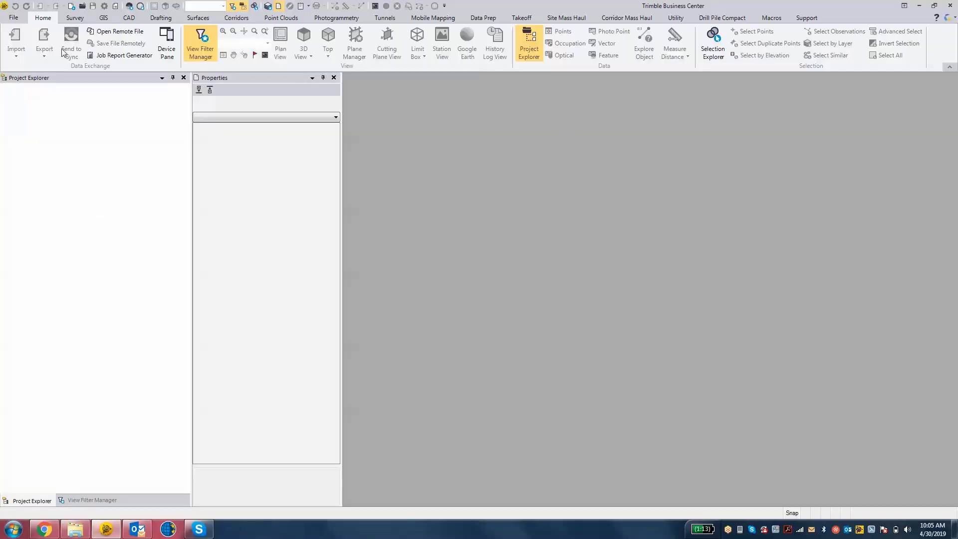
pyautogui.click(18, 20)
pyautogui.click(30, 35)
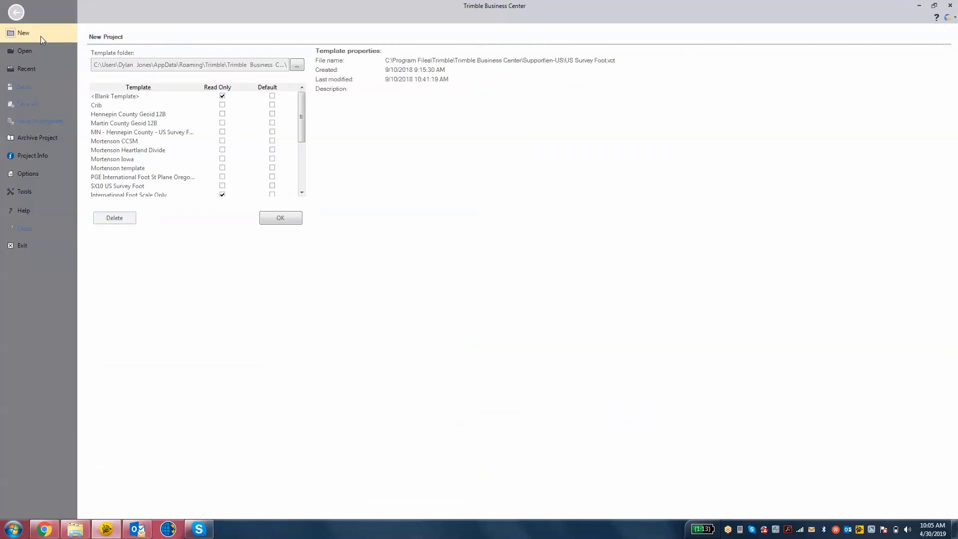
pyautogui.click(119, 179)
pyautogui.scroll(-2, 120, 181)
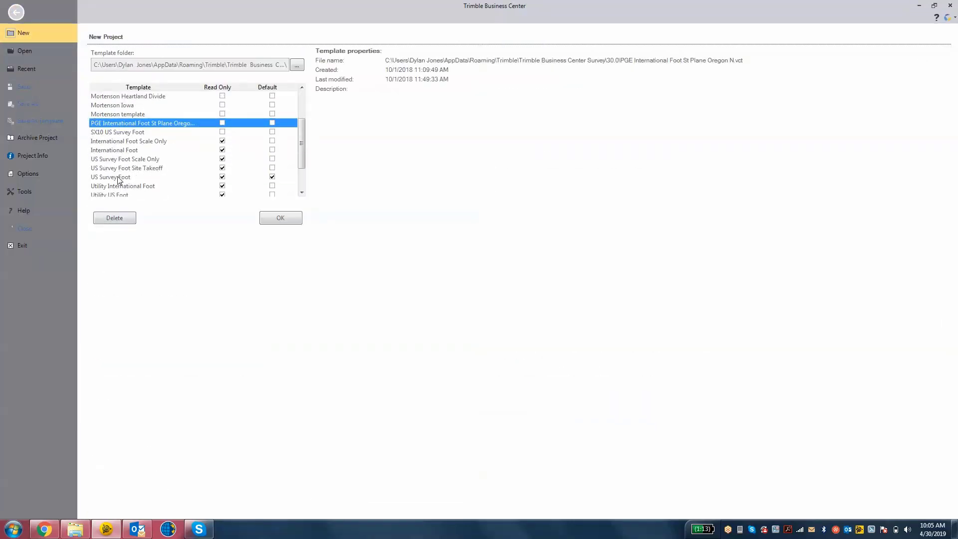
pyautogui.click(119, 179)
pyautogui.click(262, 219)
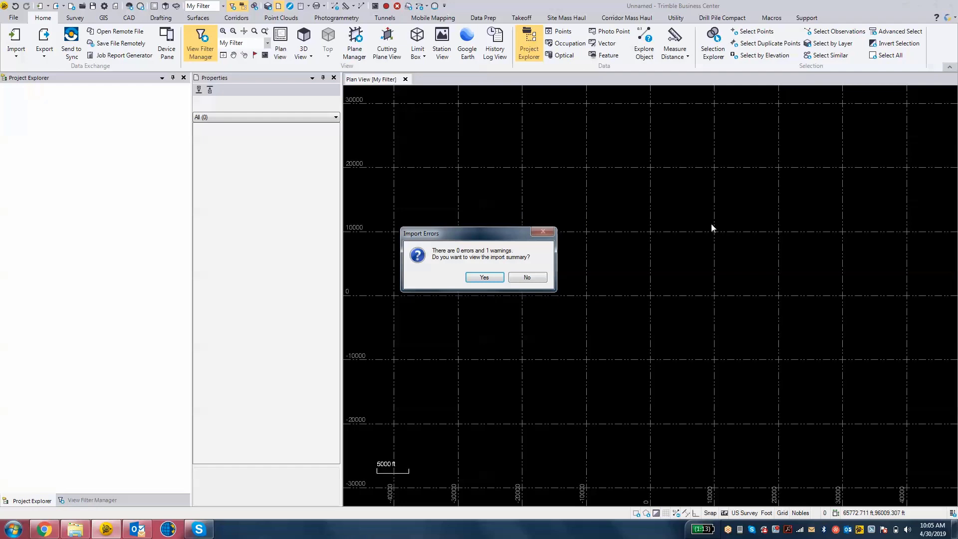
# Step: Skip the import summary and open point 1000's properties: elevation 1609.299, local height 1522.309
pyautogui.click(528, 282)
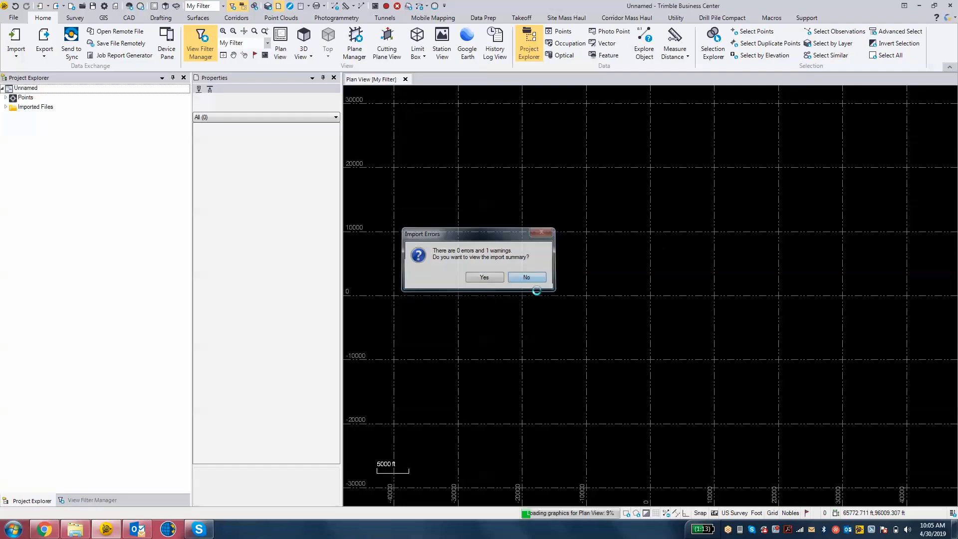
pyautogui.scroll(10, 635, 269)
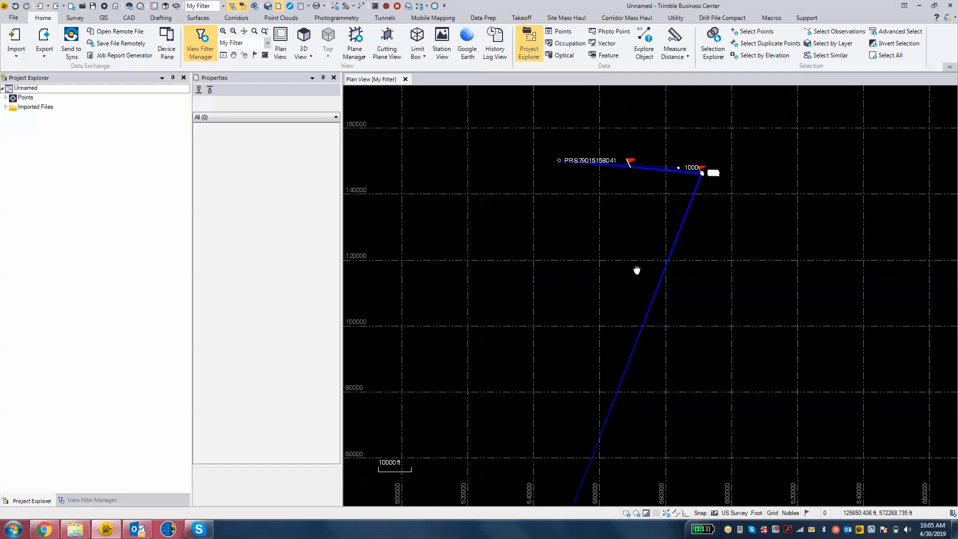
pyautogui.scroll(1, 661, 307)
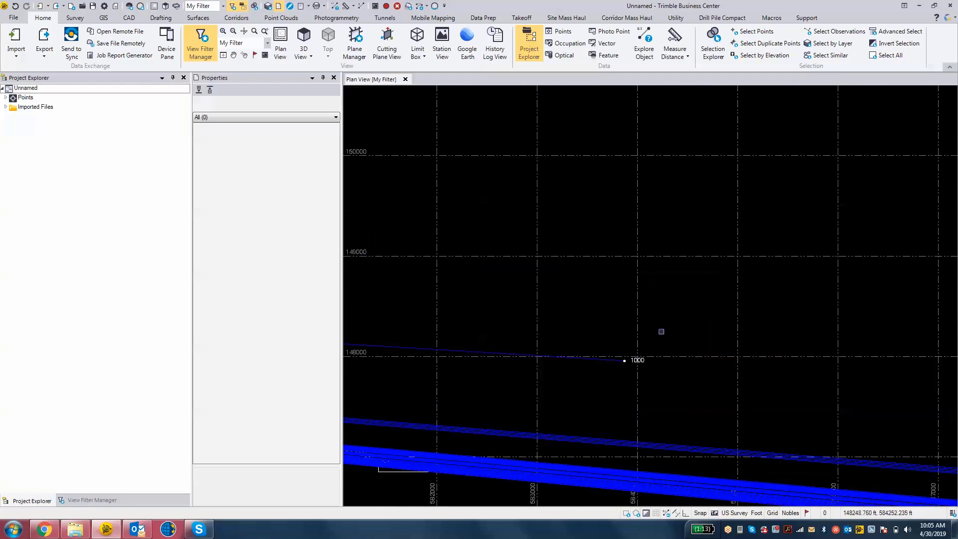
pyautogui.moveTo(624, 363)
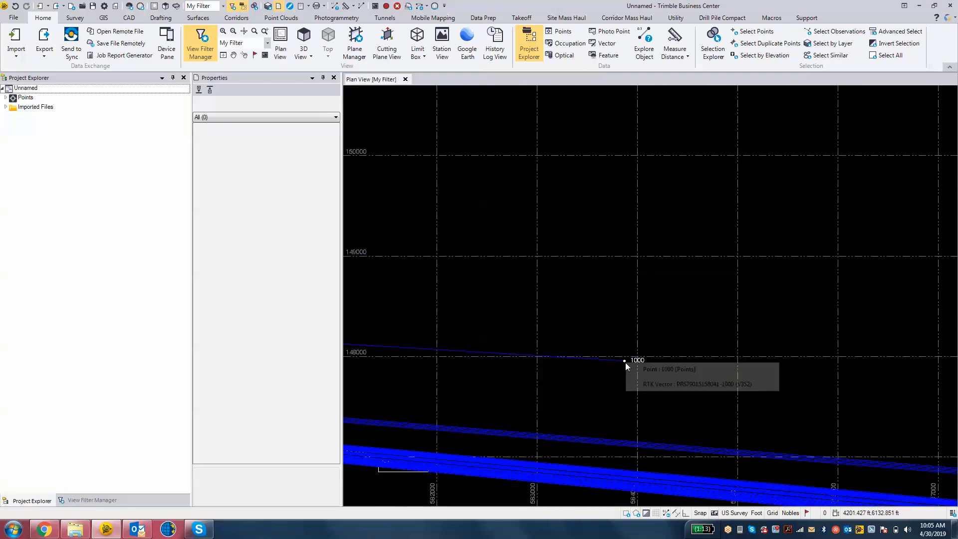
pyautogui.click(666, 369)
pyautogui.rightClick(698, 300)
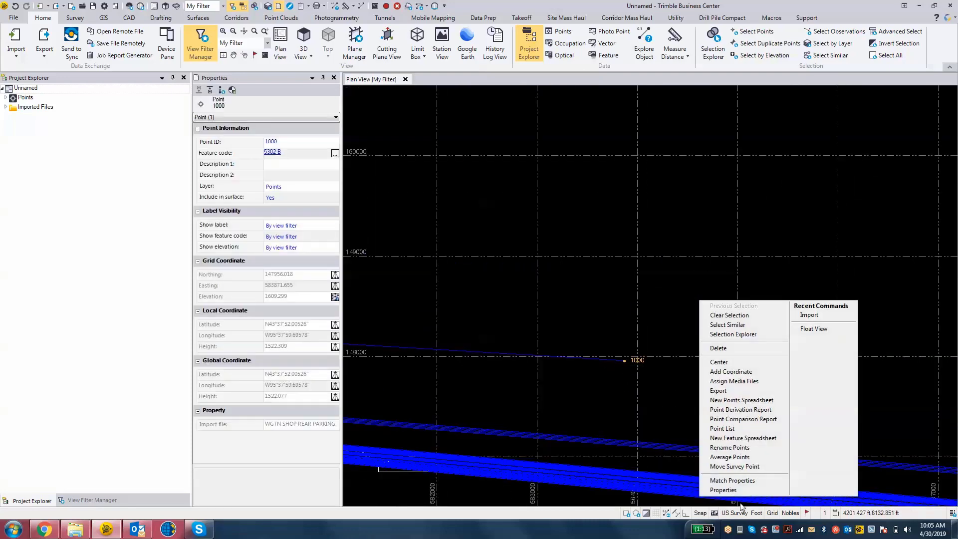
pyautogui.click(723, 490)
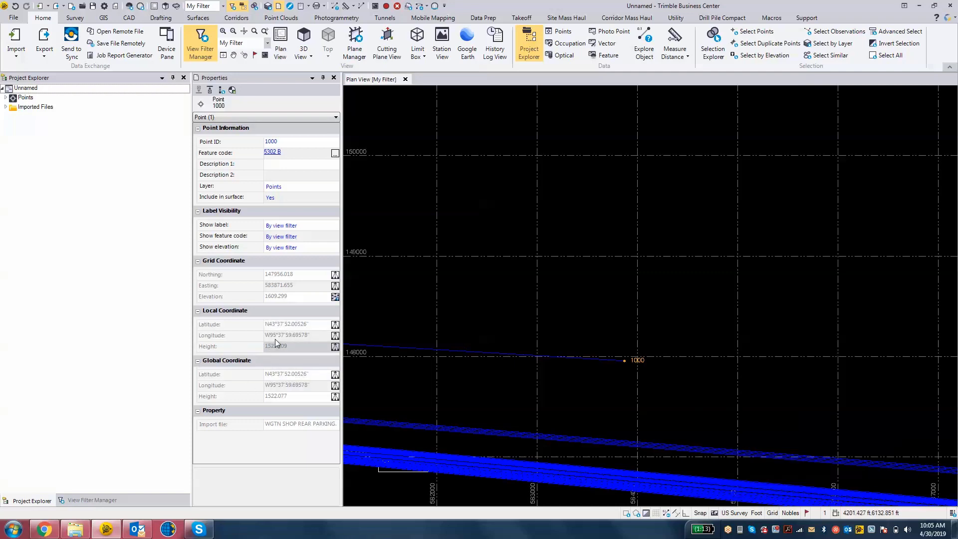